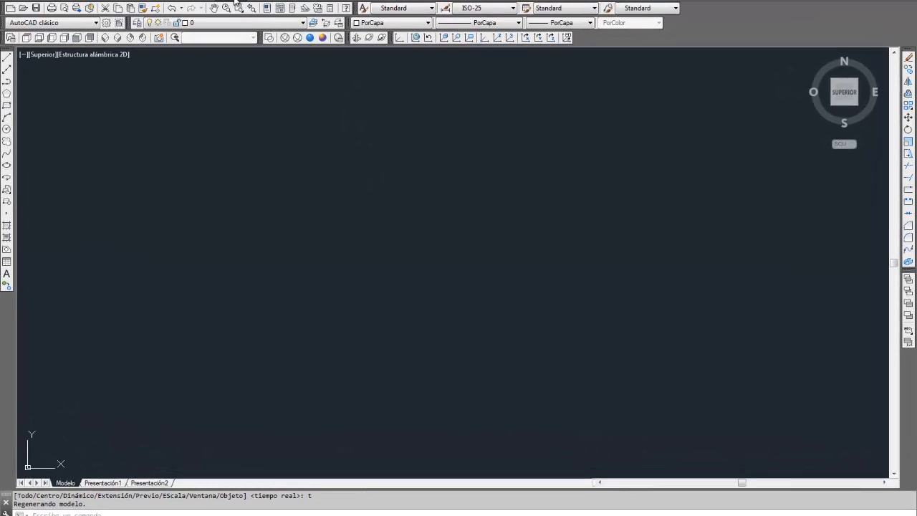
left_click(229, 0)
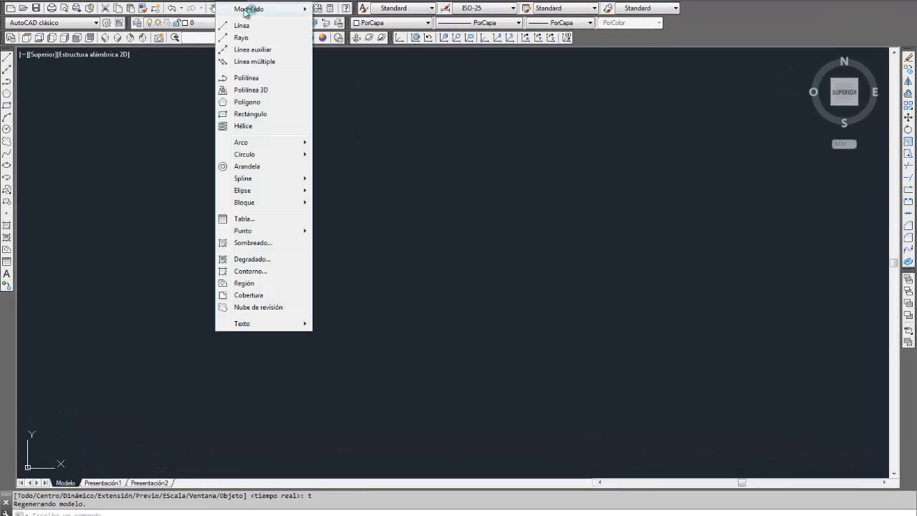
mouse_move(258, 9)
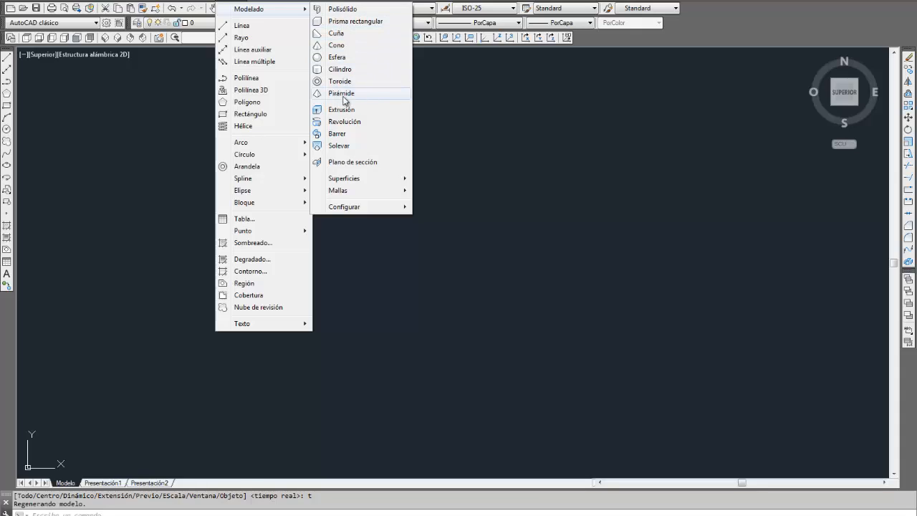
left_click(478, 98)
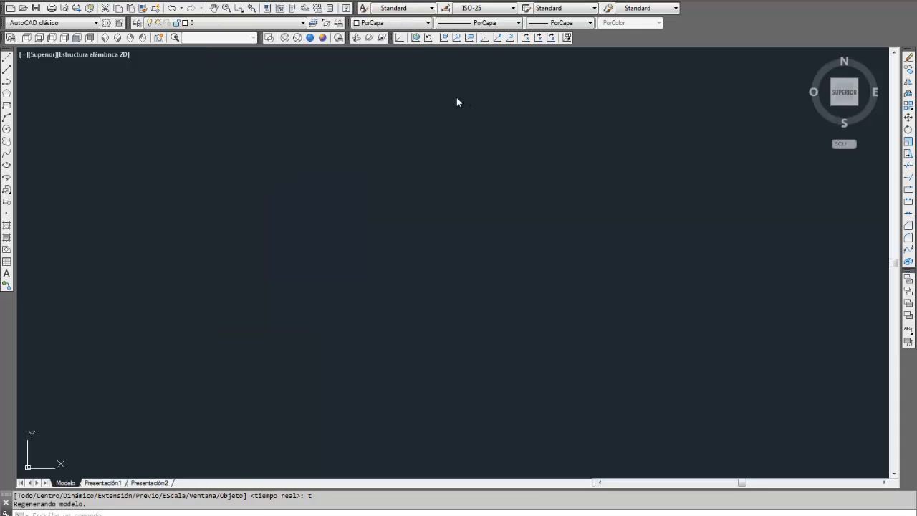
left_click(457, 97)
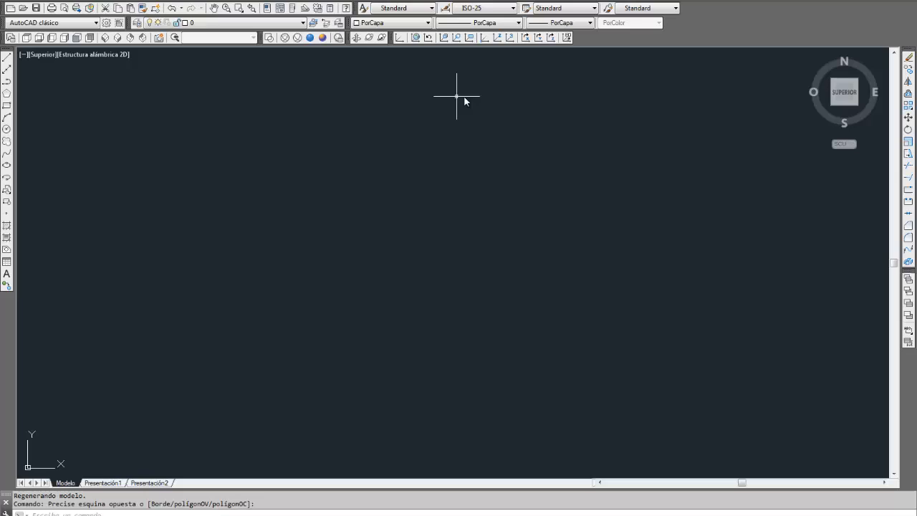
Step: Display the Modelado toolbar and dock it in the row with the other toolbars above the drawing area
right_click(432, 41)
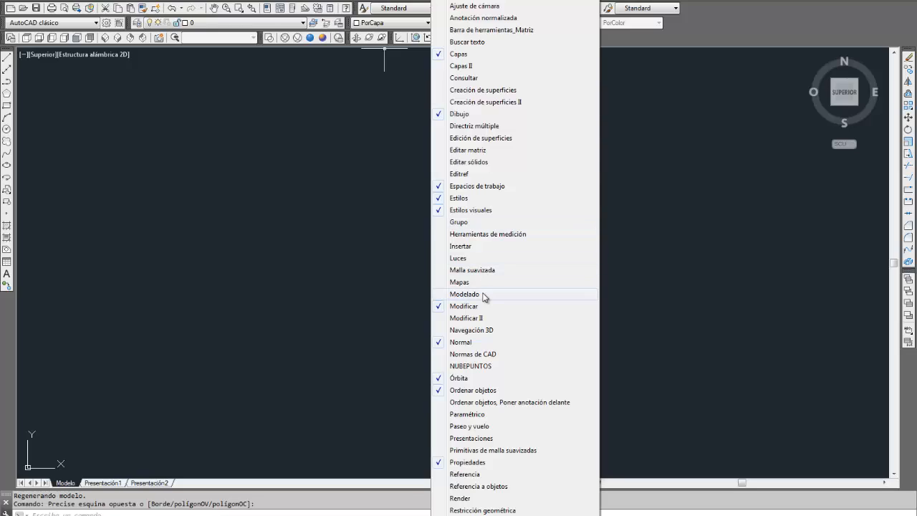
left_click(465, 294)
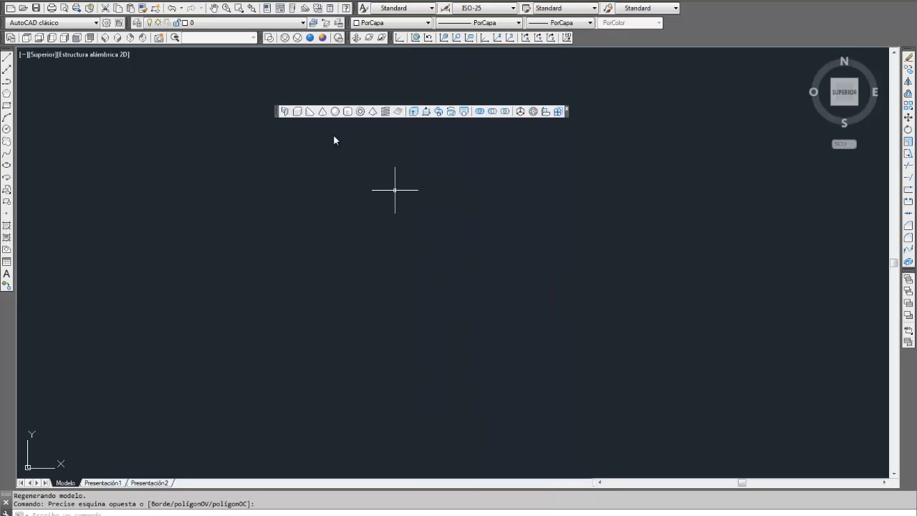
left_click_drag(280, 115, 720, 40)
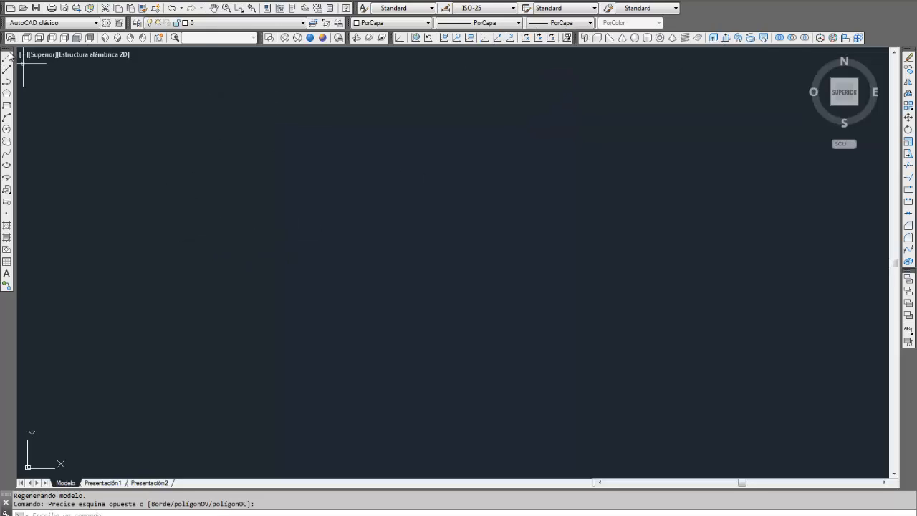
Step: Switch to the southwest isometric view and draw a rectangular prism about 61.6 units high near the origin
left_click(106, 38)
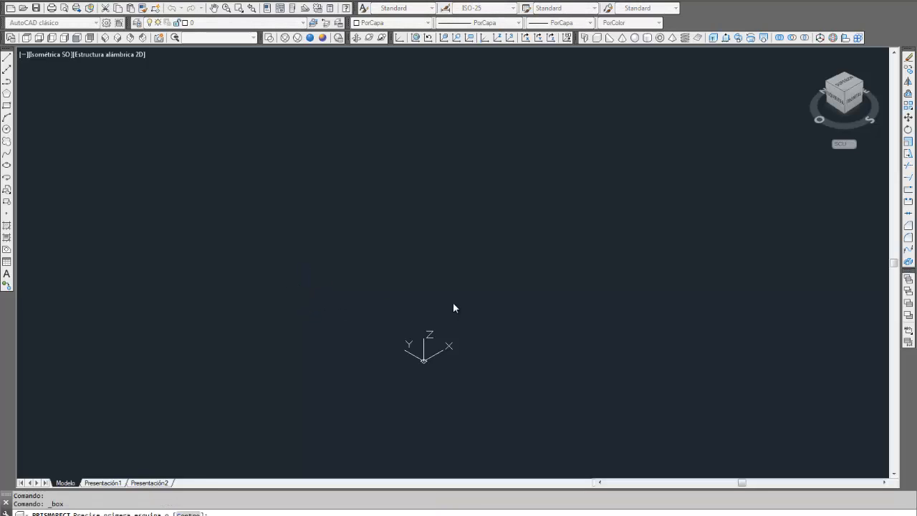
left_click(308, 295)
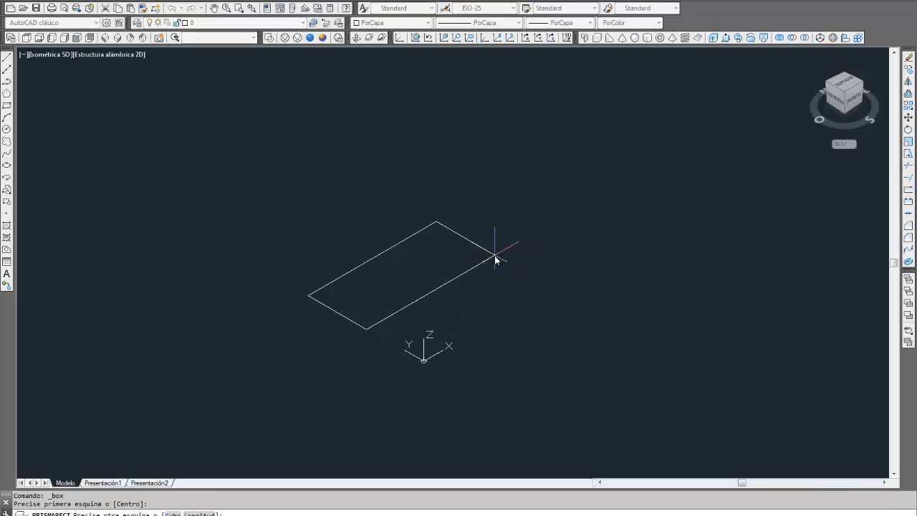
left_click(489, 266)
left_click(473, 232)
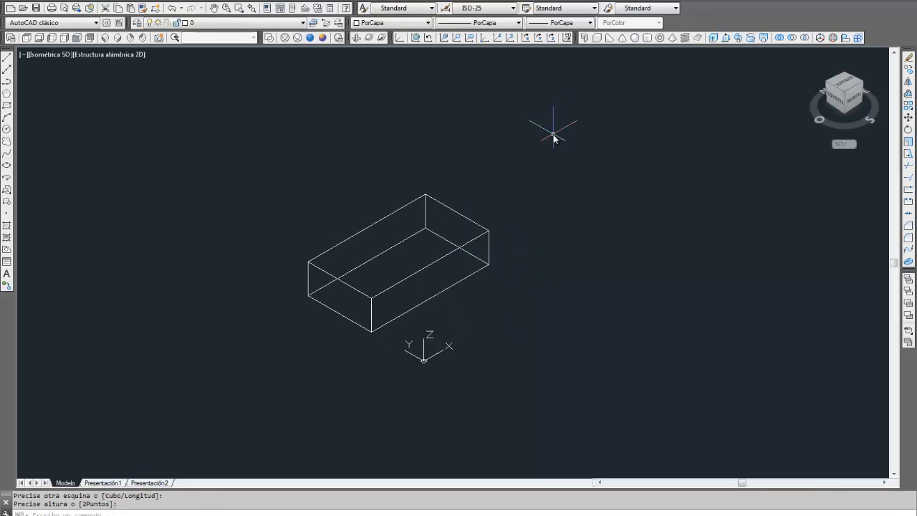
Step: Draw a small solid wedge about 50.7 units high beyond the prism's far right end
left_click(608, 38)
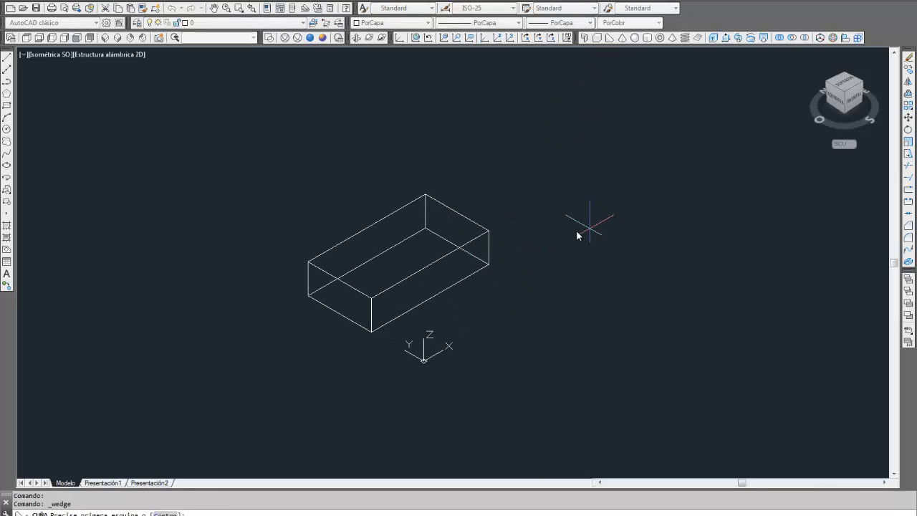
left_click(526, 192)
left_click(605, 200)
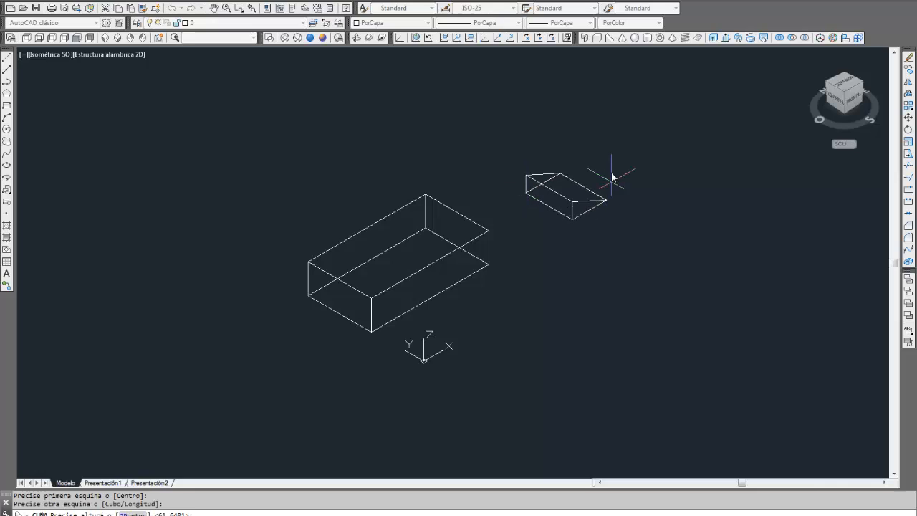
left_click(624, 99)
Step: Draw a solid cone with a base radius of about 45.8 and a height of about 114.3 beside the prism
left_click(622, 38)
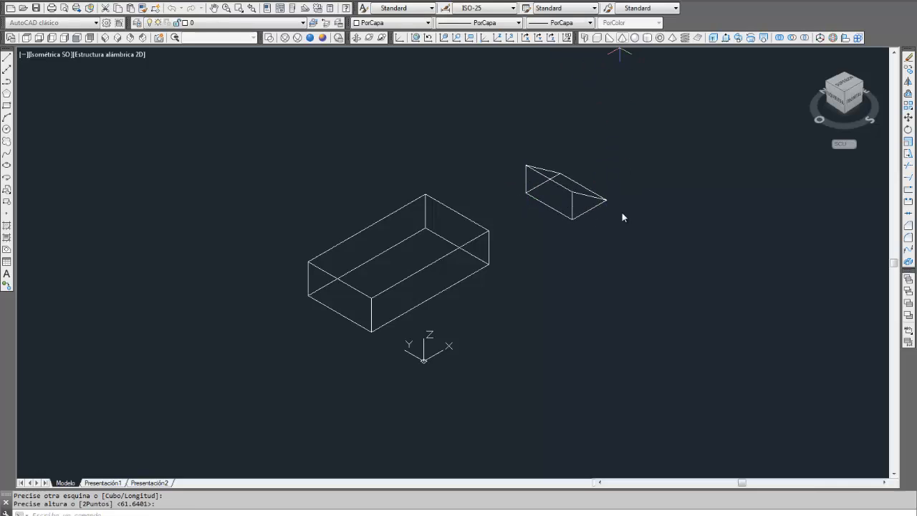
left_click(545, 315)
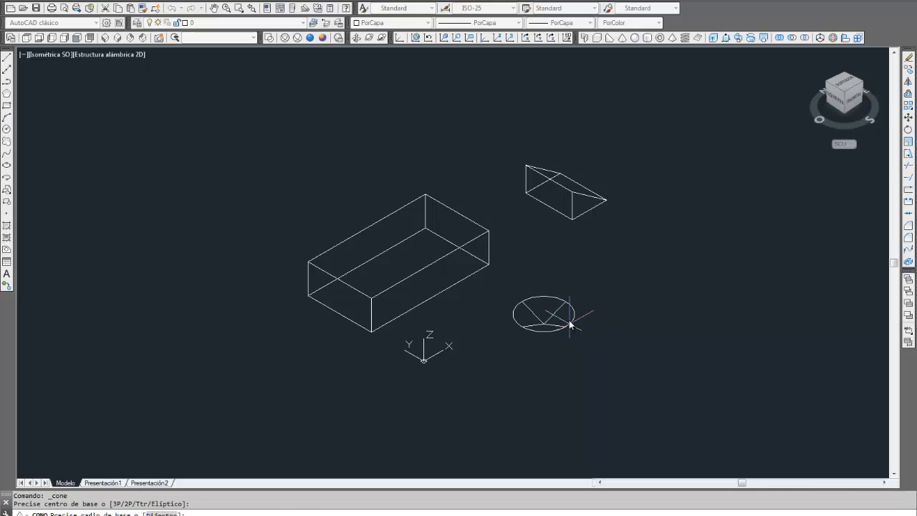
left_click(573, 315)
left_click(556, 254)
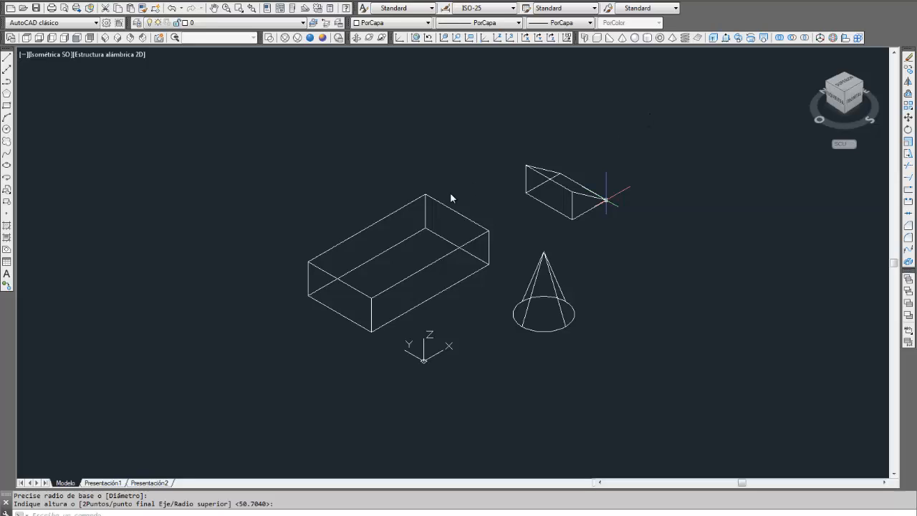
Step: Draw a solid sphere with a radius of about 67.4 to the right of the cone
left_click(634, 38)
left_click(648, 259)
left_click(671, 283)
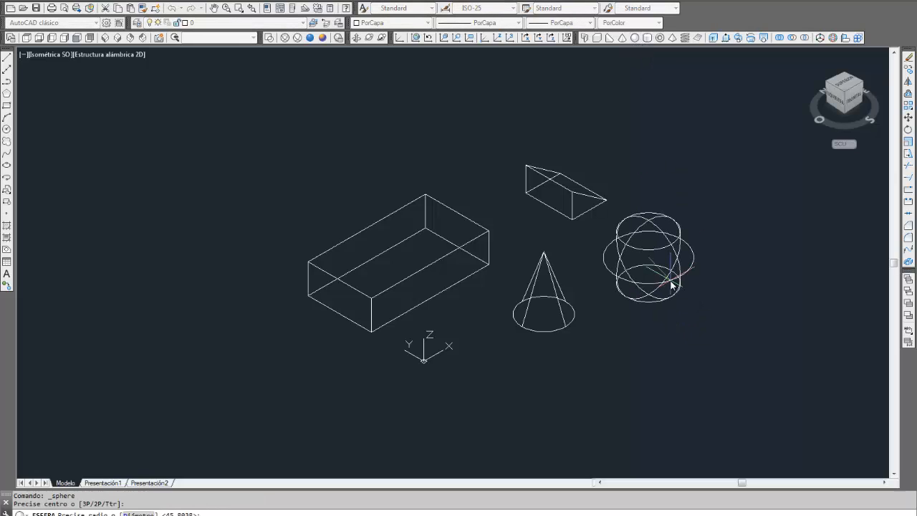
Step: Draw a solid cylinder with a radius of about 59.2 and a height of about 134.2 to the left of the prism
left_click(657, 40)
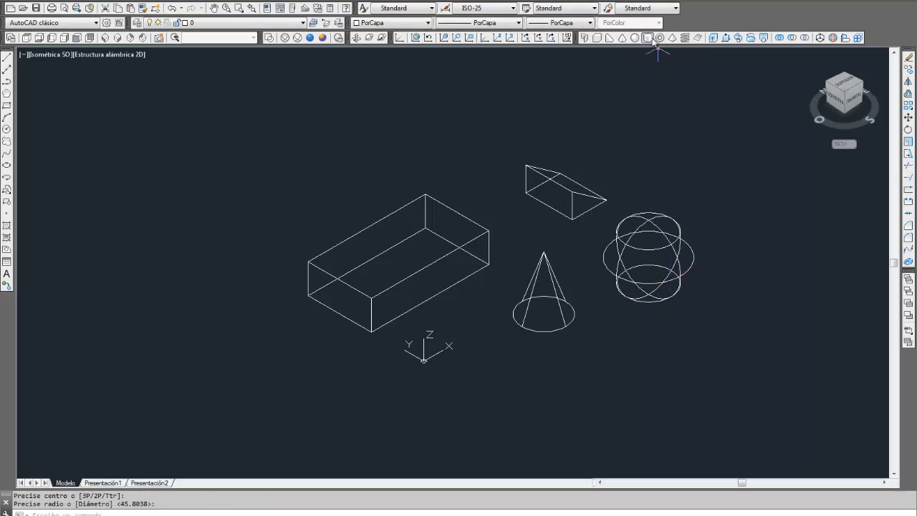
left_click(178, 317)
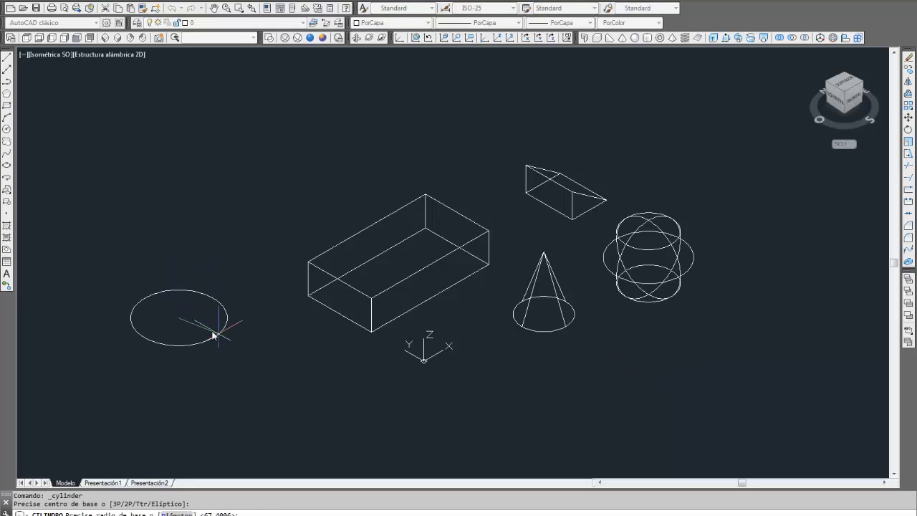
left_click(213, 324)
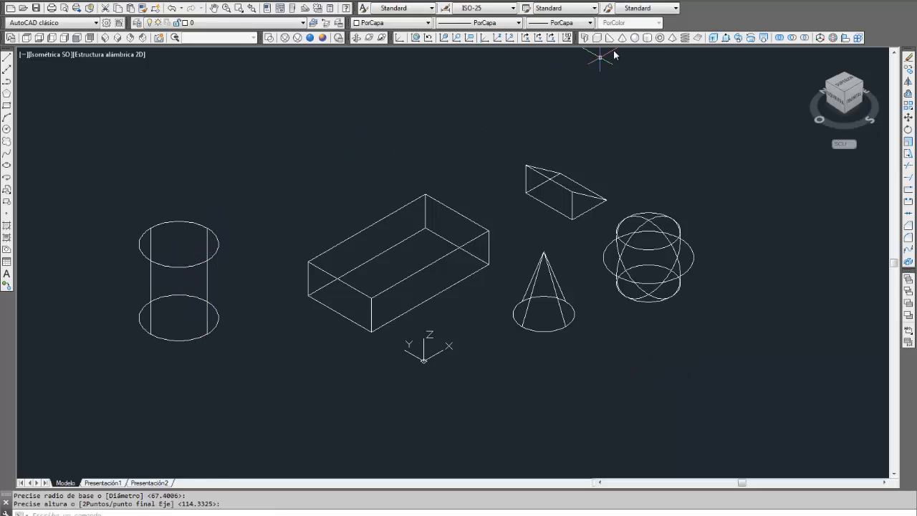
Step: Draw a solid torus with a radius of about 91.5 and a thin tube below the cone and sphere
left_click(659, 38)
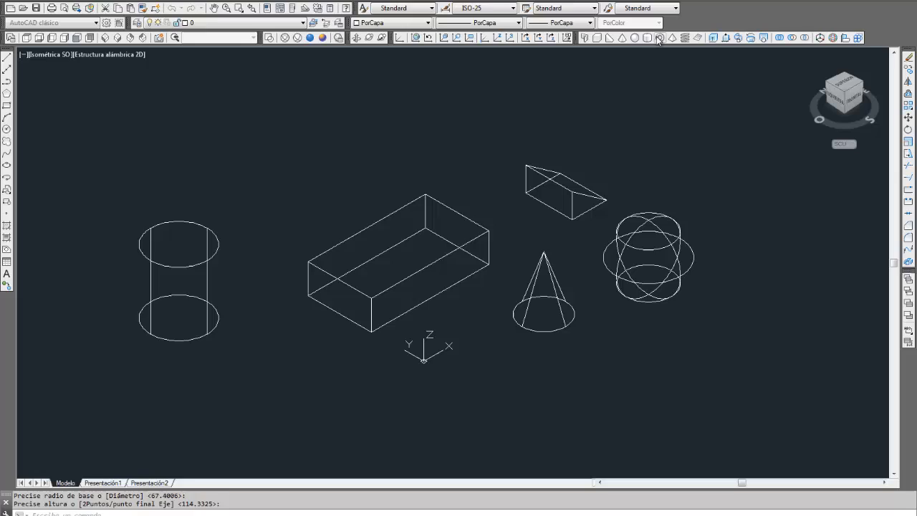
left_click(632, 373)
left_click(688, 384)
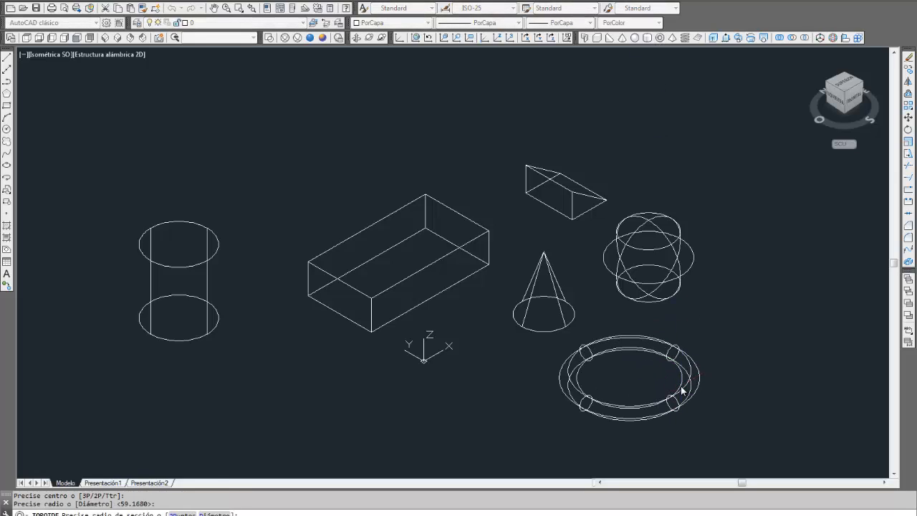
left_click(680, 385)
Step: Draw a four-sided solid pyramid in the space between the cylinder and the prism, toward the front
left_click(673, 38)
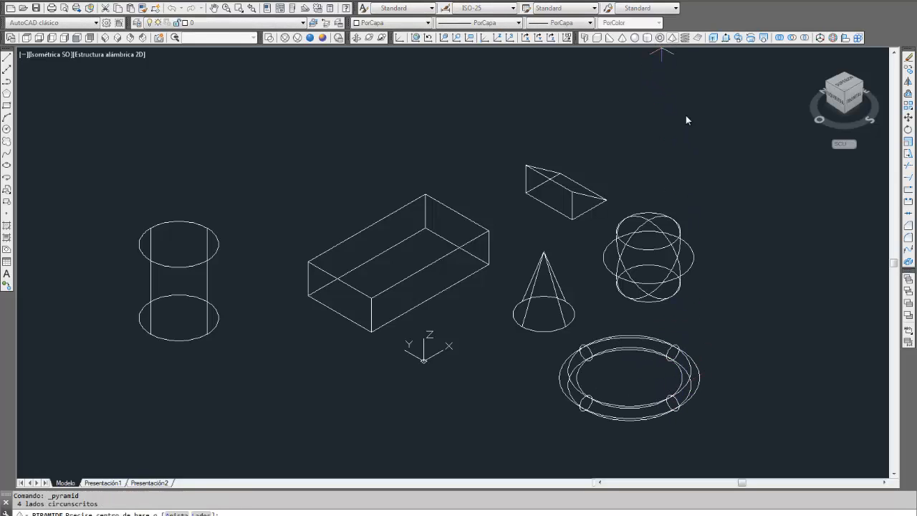
left_click(287, 393)
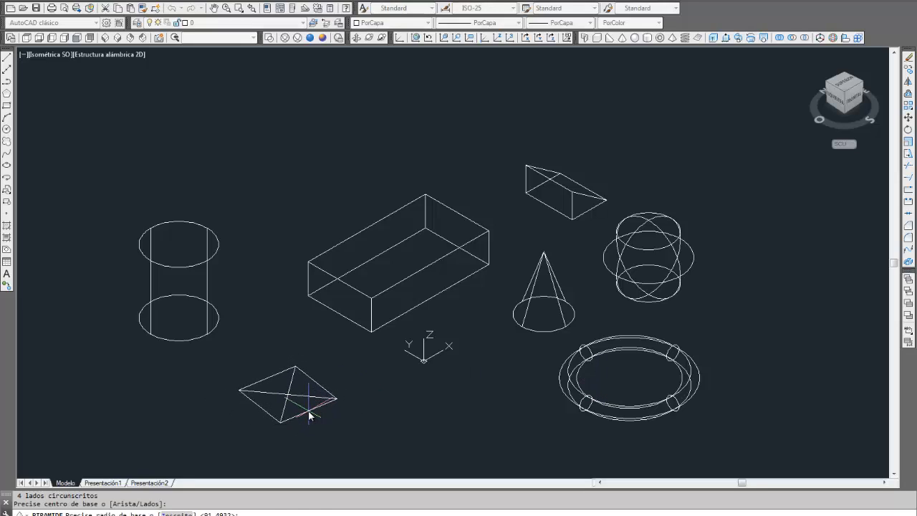
left_click(309, 414)
left_click(301, 324)
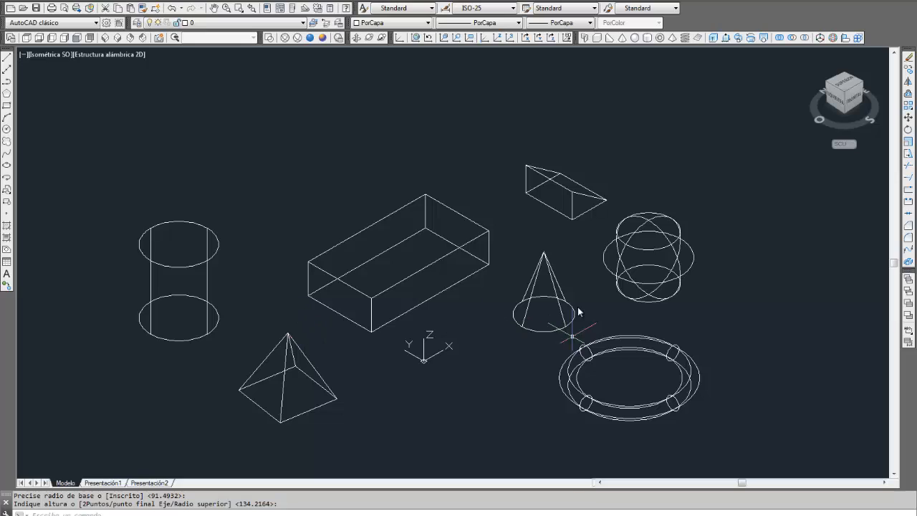
Step: Draw a zigzag polysolid wall of four segments behind the prism, with height 80 and width 5
left_click(584, 37)
left_click(290, 160)
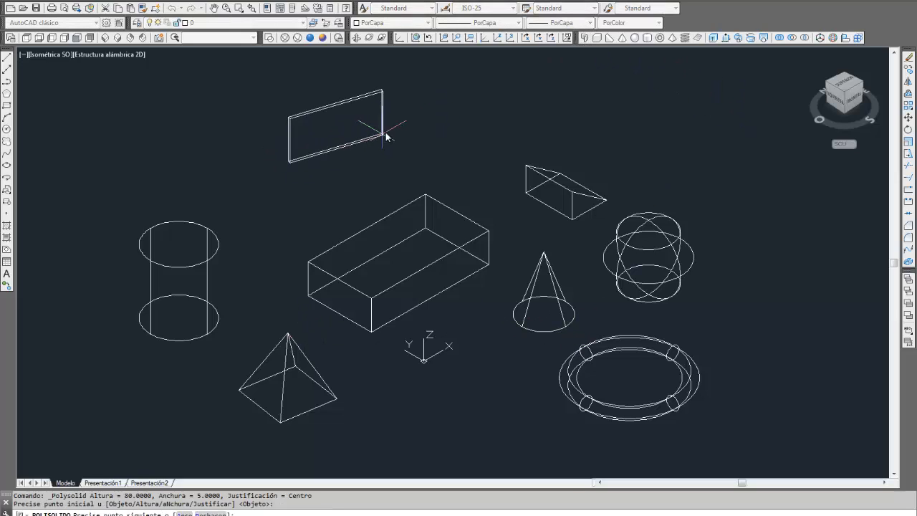
left_click(386, 132)
left_click(443, 159)
left_click(494, 129)
left_click(573, 136)
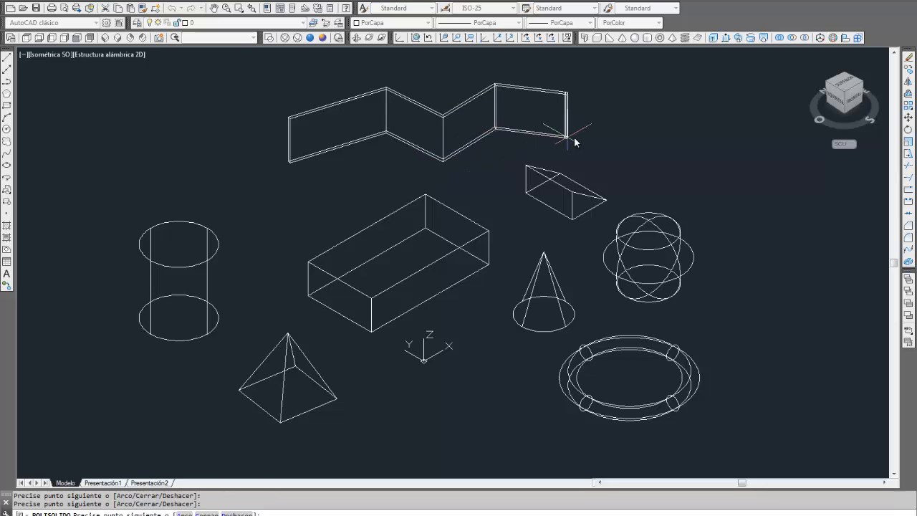
key("Return")
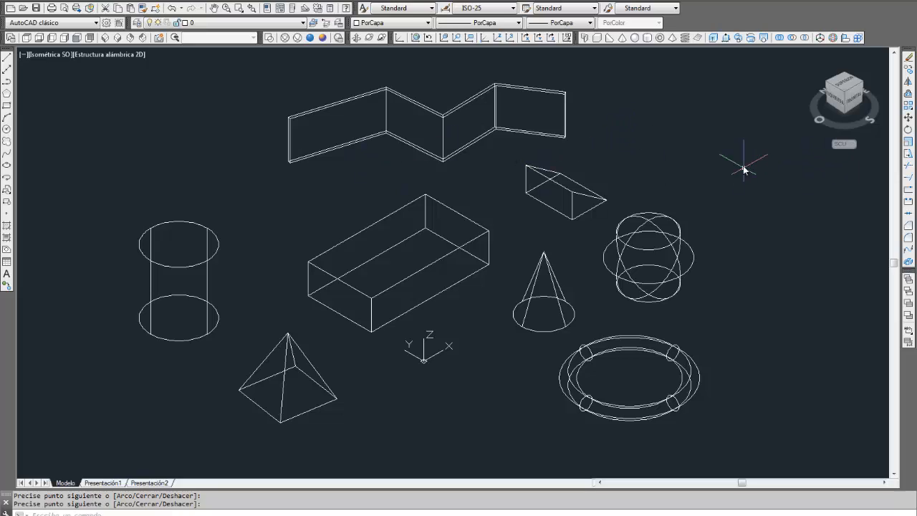
Step: Hide the hidden lines of all the solids with the OCULTA command (OC)
type("o")
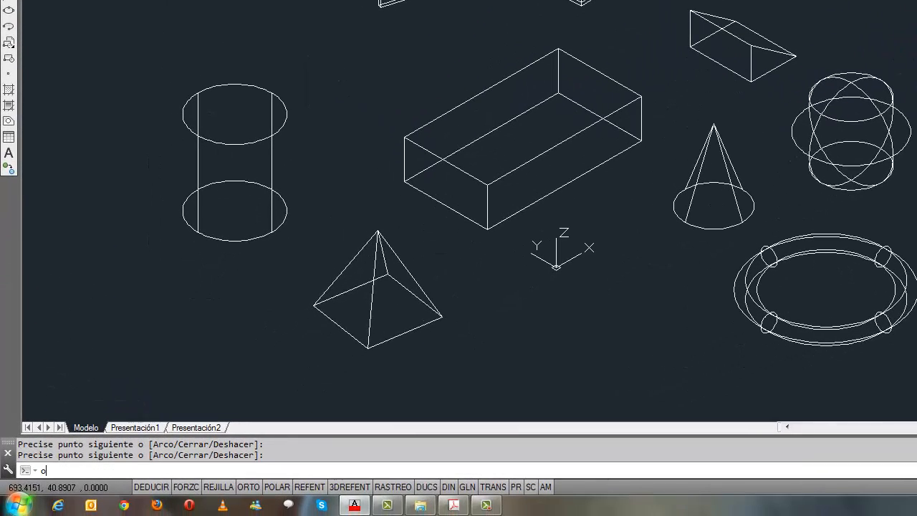
type("c")
key("Return")
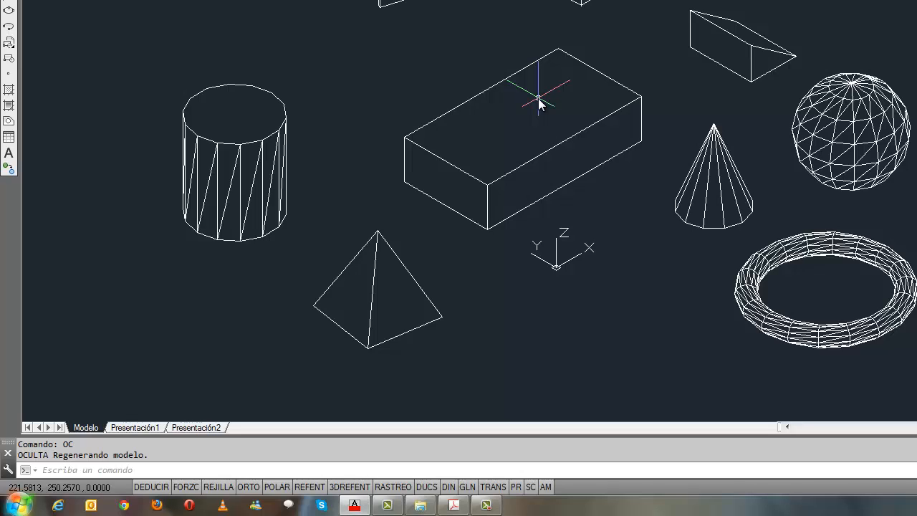
Step: Set the ISOLINES variable to 16 and regenerate the model with RG
left_click(121, 471)
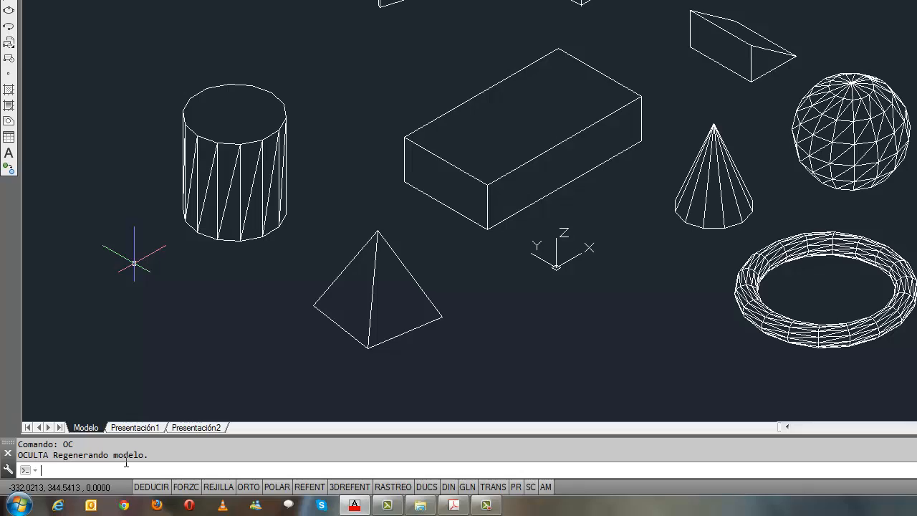
type("isolines")
key("Return")
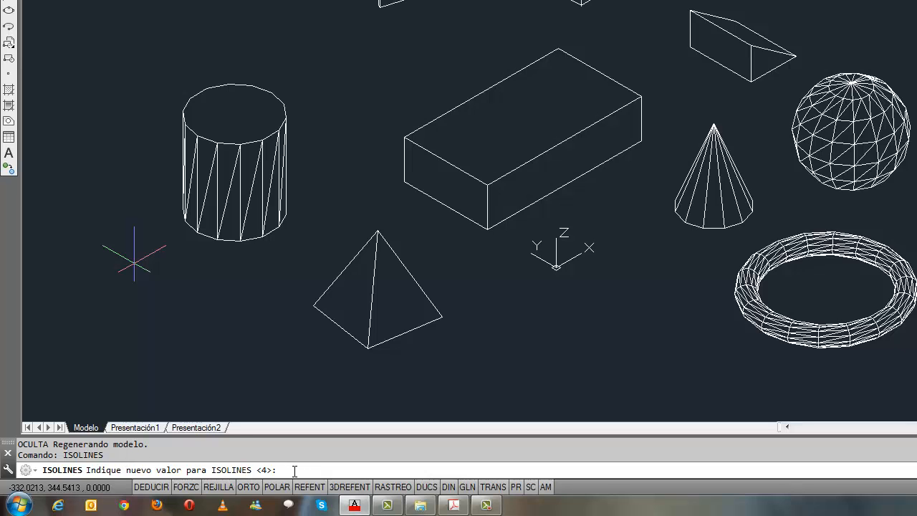
type("16")
key("Return")
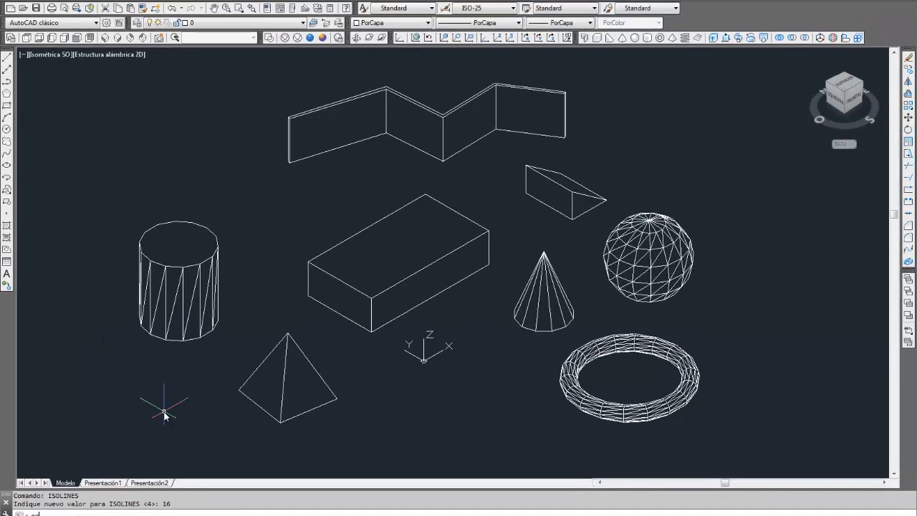
type("RG")
key("Return")
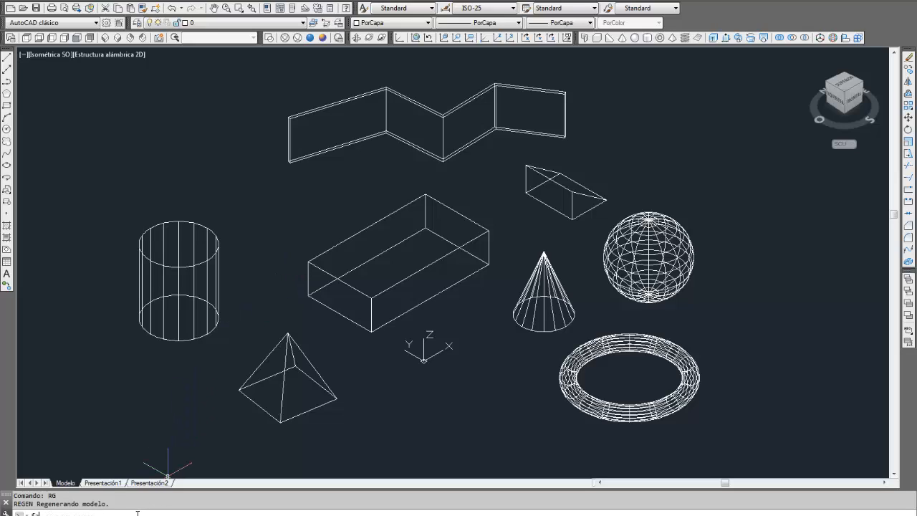
Step: Set the FACETRES variable to 5, then regenerate with RG and redisplay the solids with hidden lines removed using OCULTA (OC)
type("acetr")
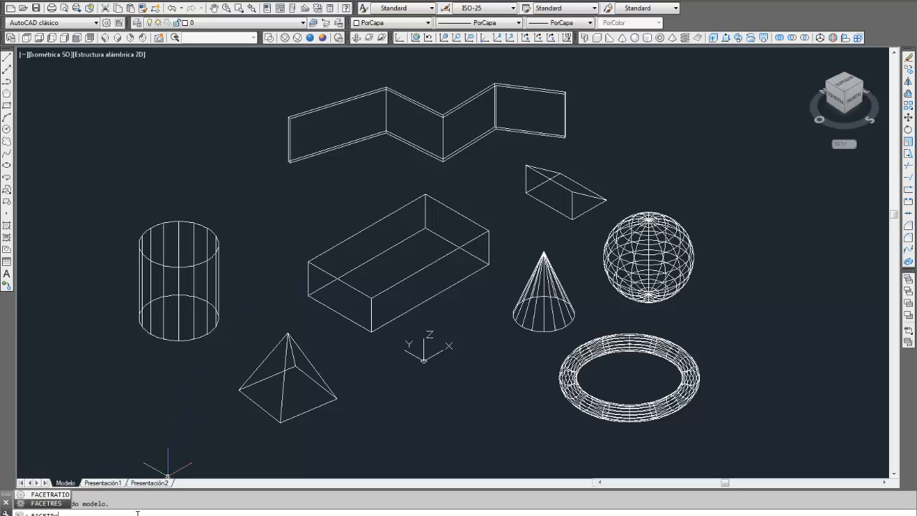
type("es")
key("Return")
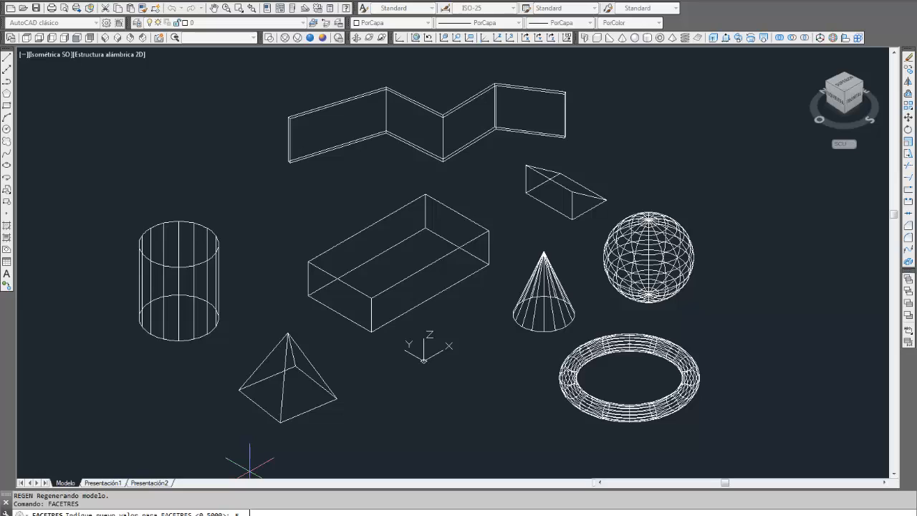
key("Return")
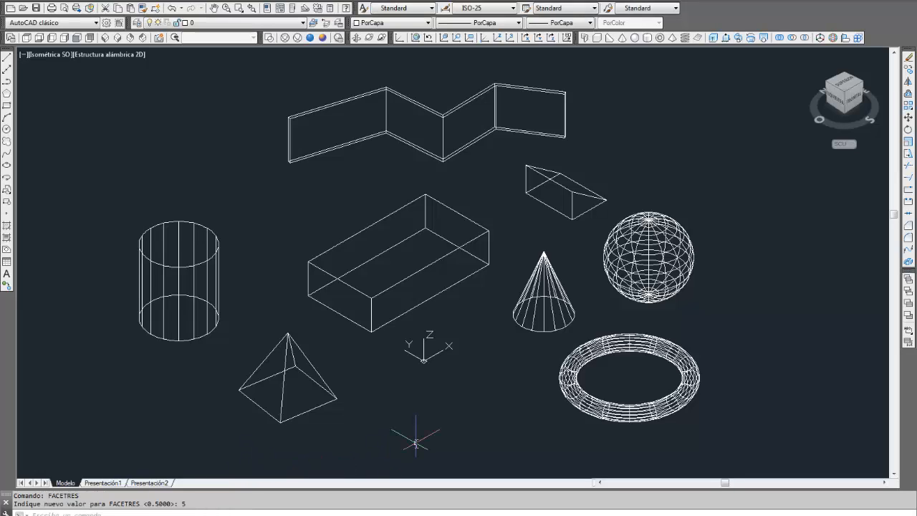
type("rg")
key("Return")
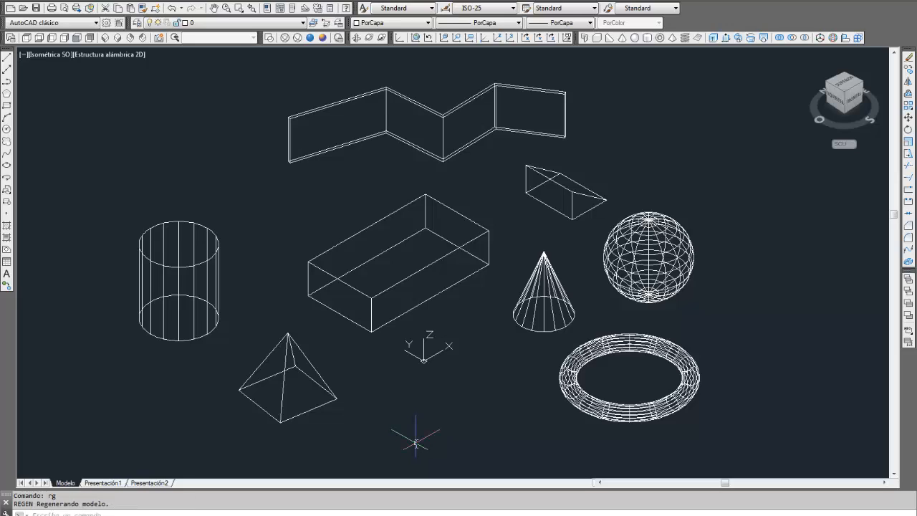
type("oc")
key("Return")
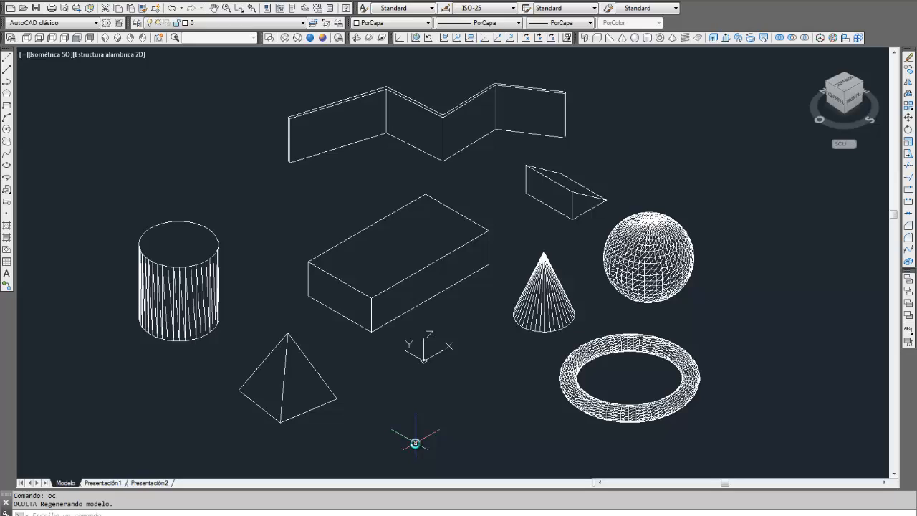
Step: Draw a small solid sphere with a radius of about 41 beyond the large sphere and the torus
left_click(634, 38)
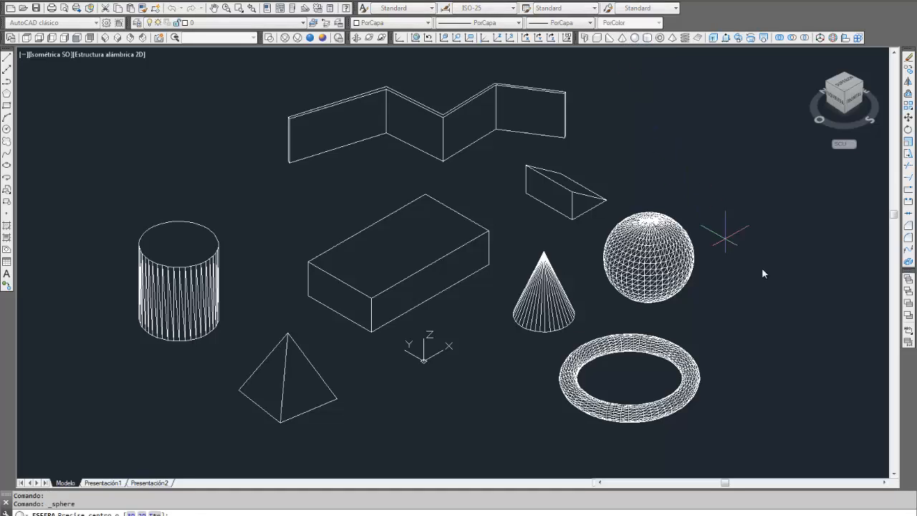
left_click(767, 286)
left_click(781, 296)
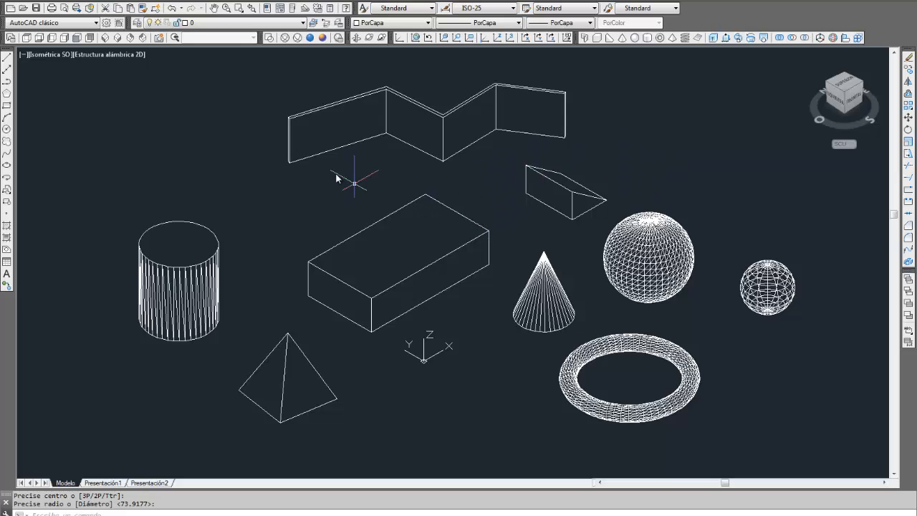
left_click(753, 105)
left_click(141, 400)
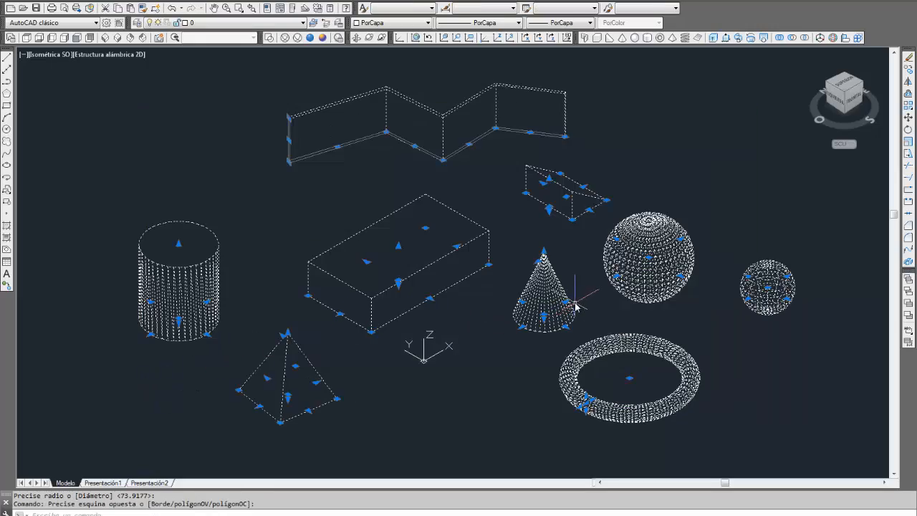
key("Escape")
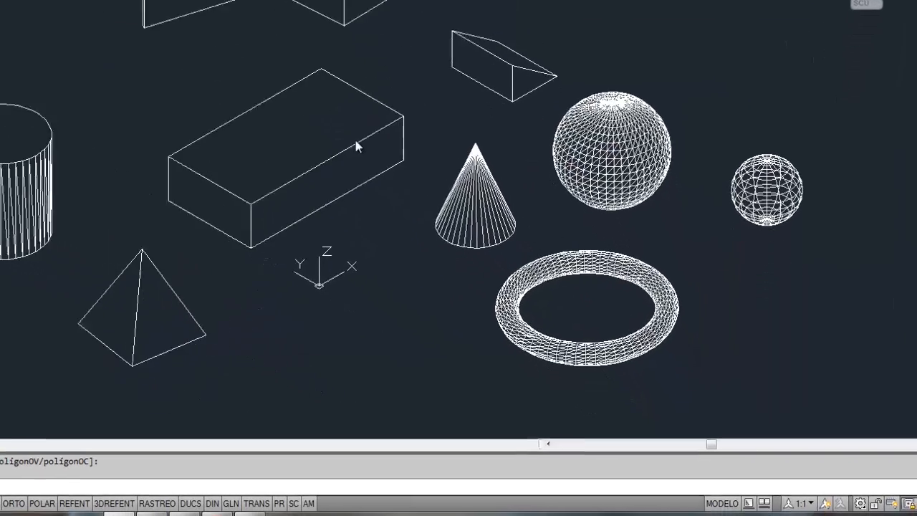
Step: Raise the height of the rectangular box by stretching its top-face grip upward
left_click(339, 154)
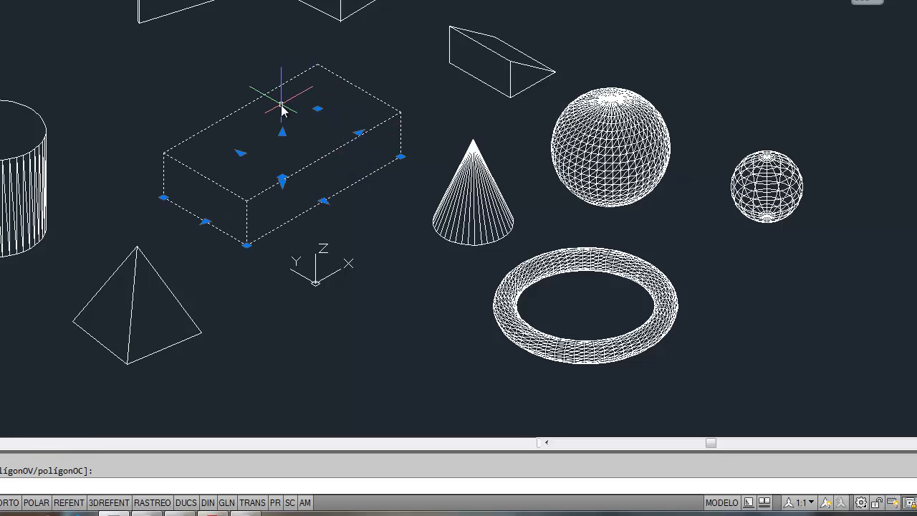
left_click(282, 133)
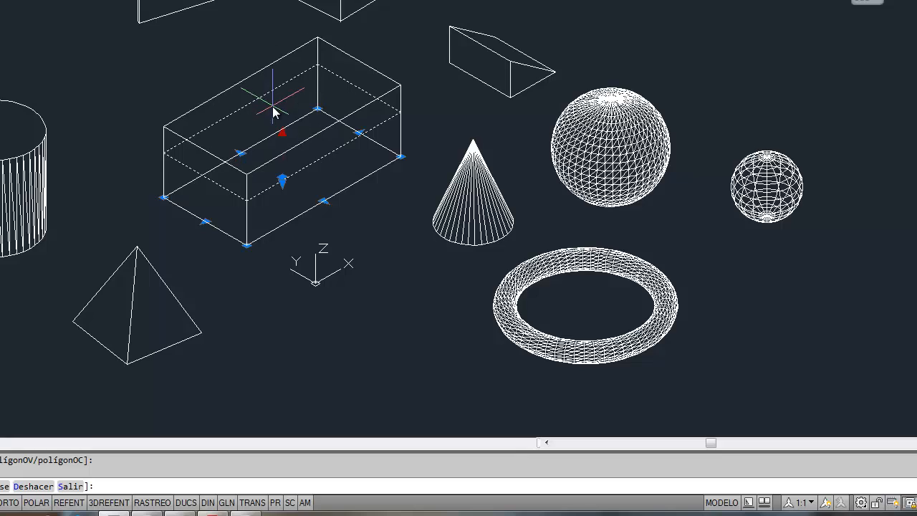
left_click(273, 108)
Step: Narrow the wedge slightly along the Y direction by its front base-edge grip, and clear the selection
left_click(530, 87)
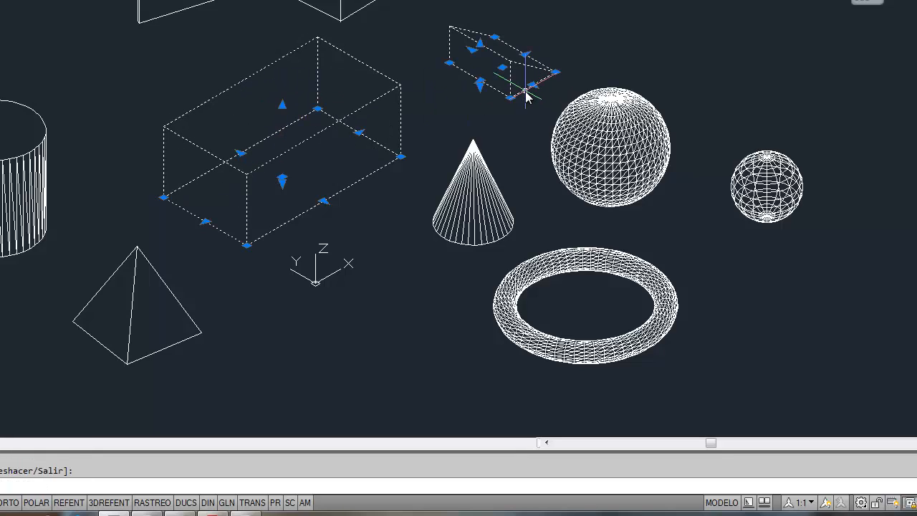
left_click(534, 85)
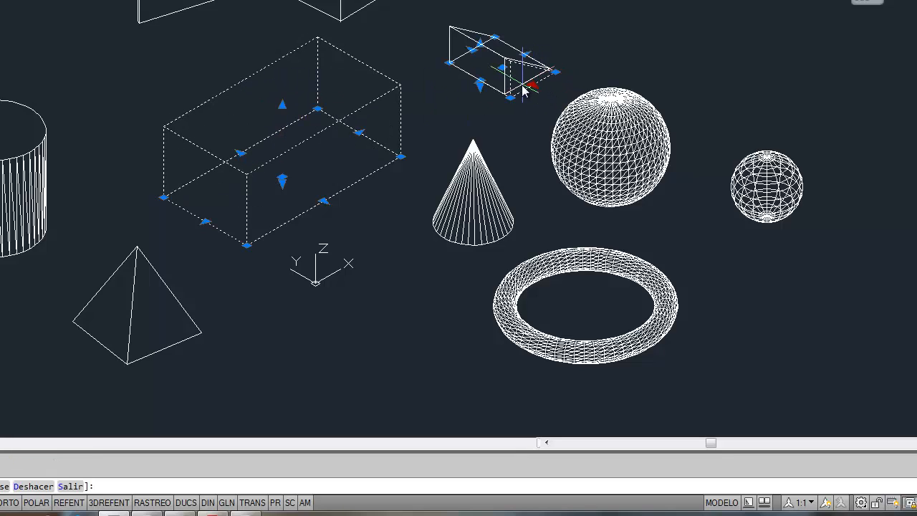
key("Escape")
key("Escape")
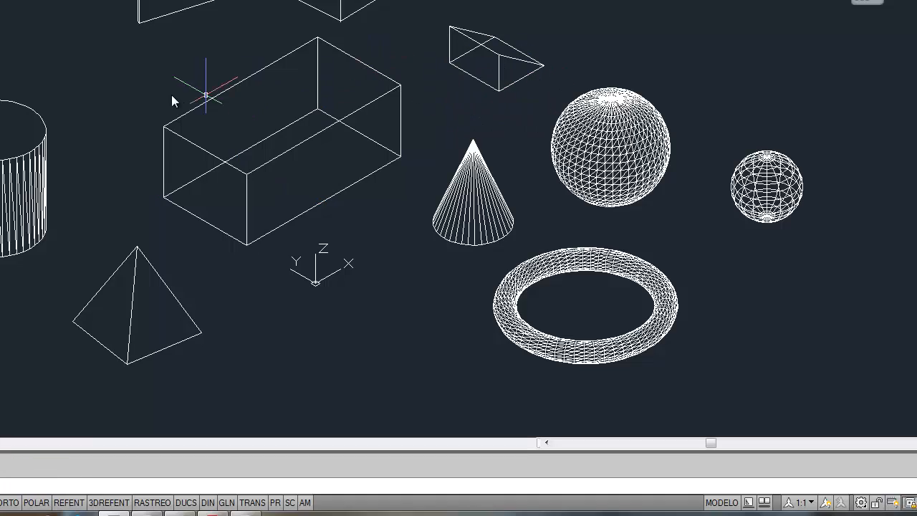
Step: Change the cylinder's properties to a radius of 20 and a height of 100, and deselect it
left_click(45, 139)
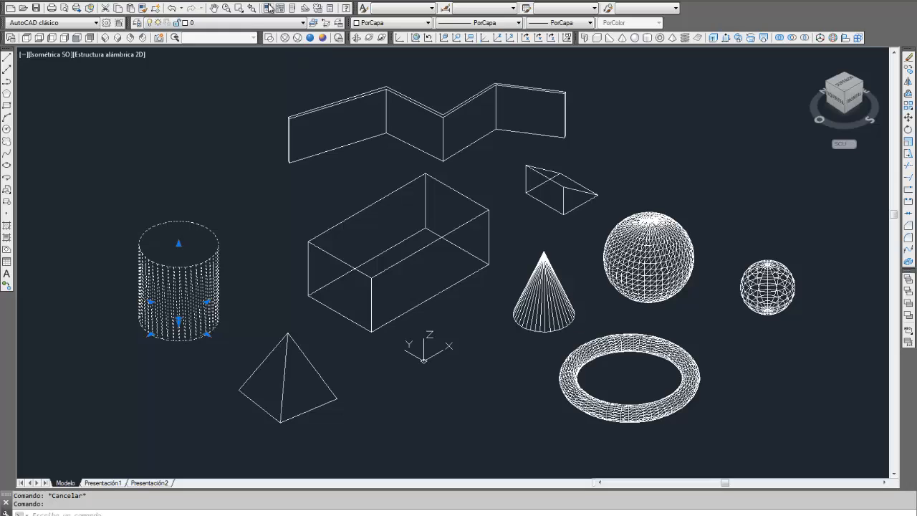
left_click(268, 8)
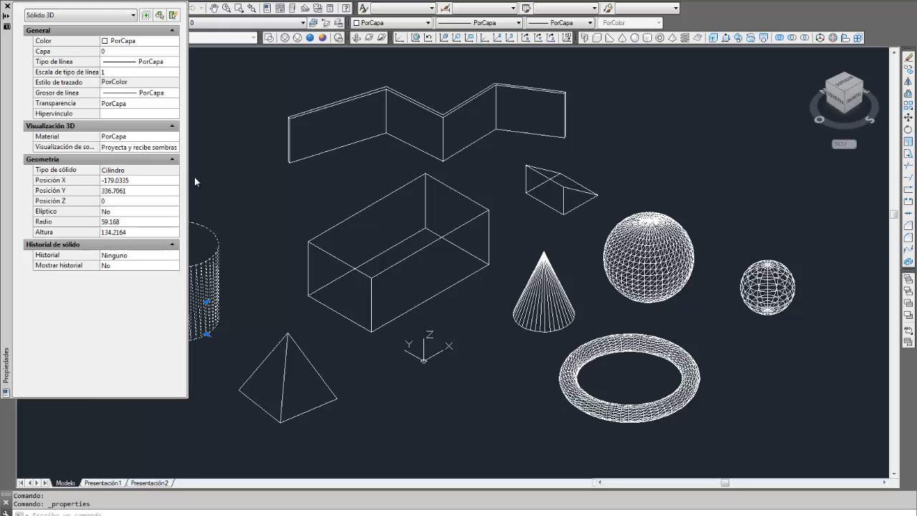
left_click(130, 221)
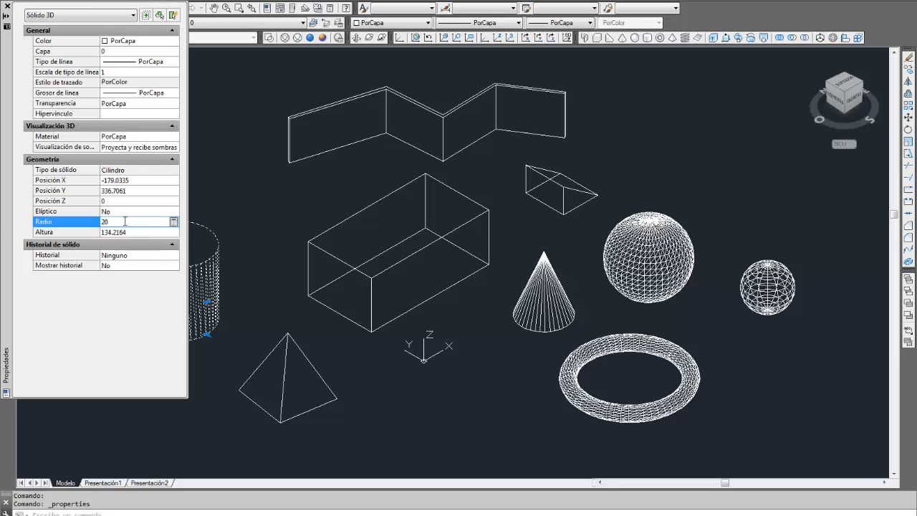
left_click(115, 232)
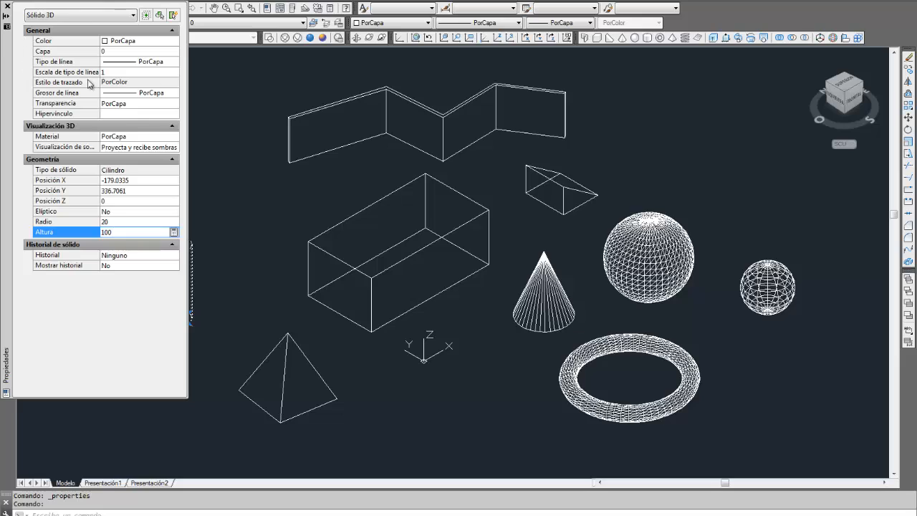
key("Return")
left_click(7, 5)
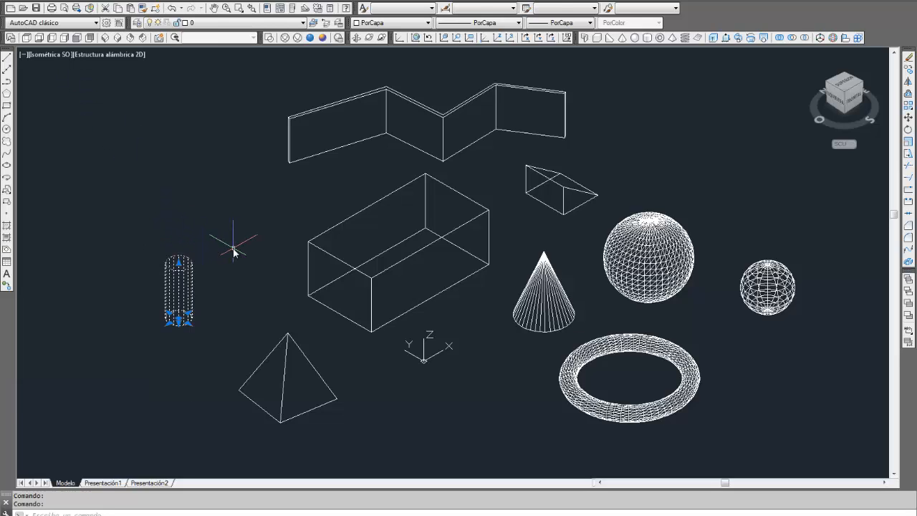
key("Escape")
key("Escape")
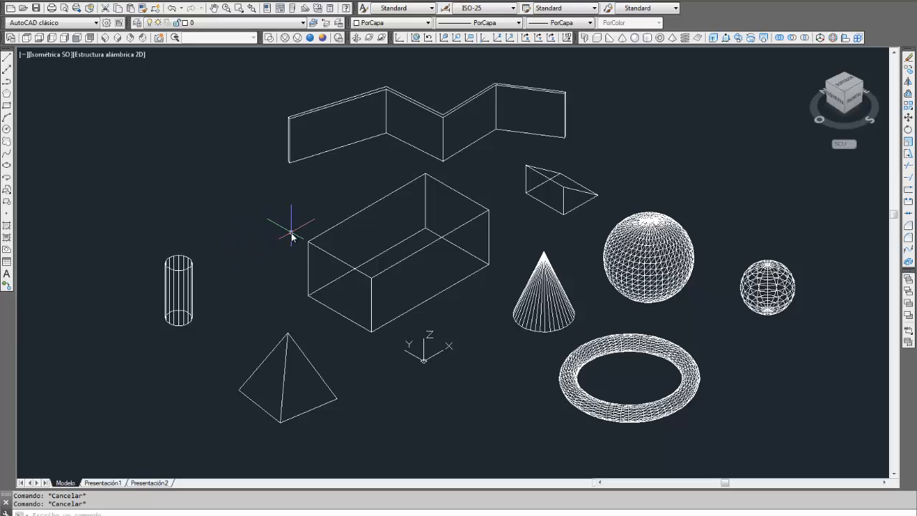
Step: Erase all the solids from the drawing
left_click(766, 118)
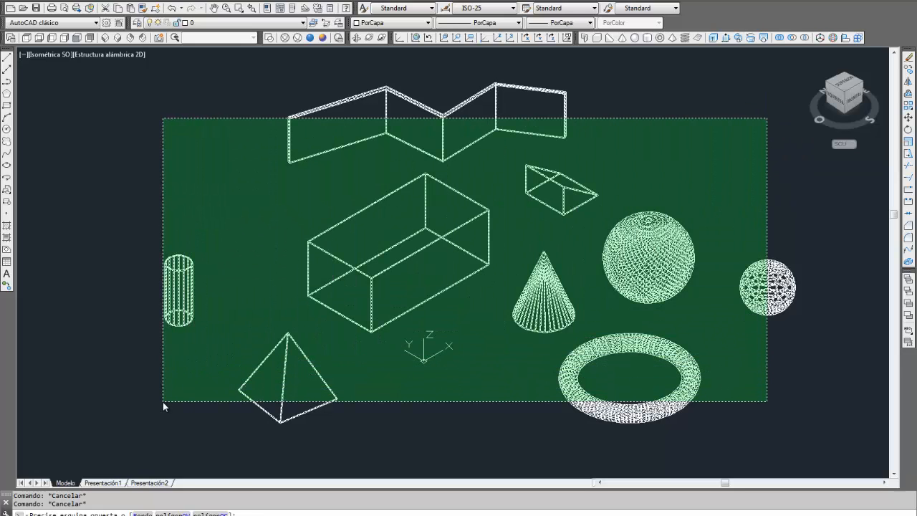
left_click(162, 401)
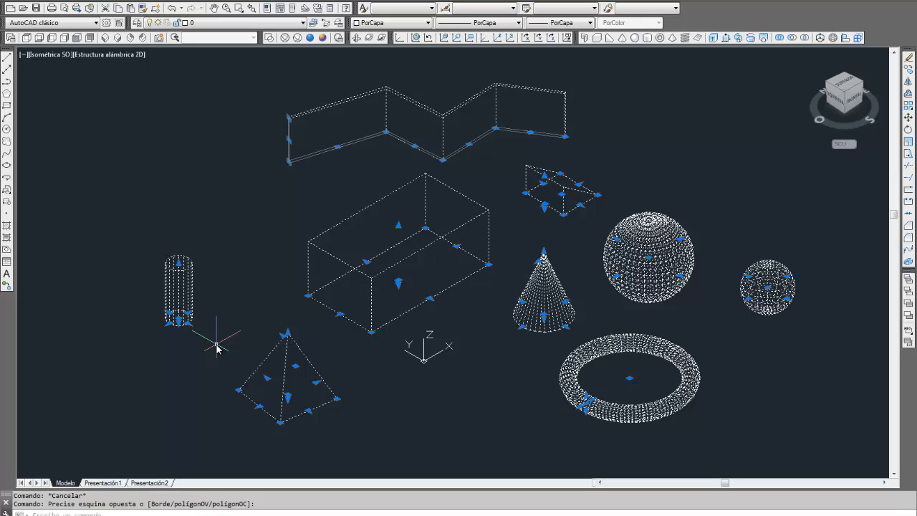
key("Delete")
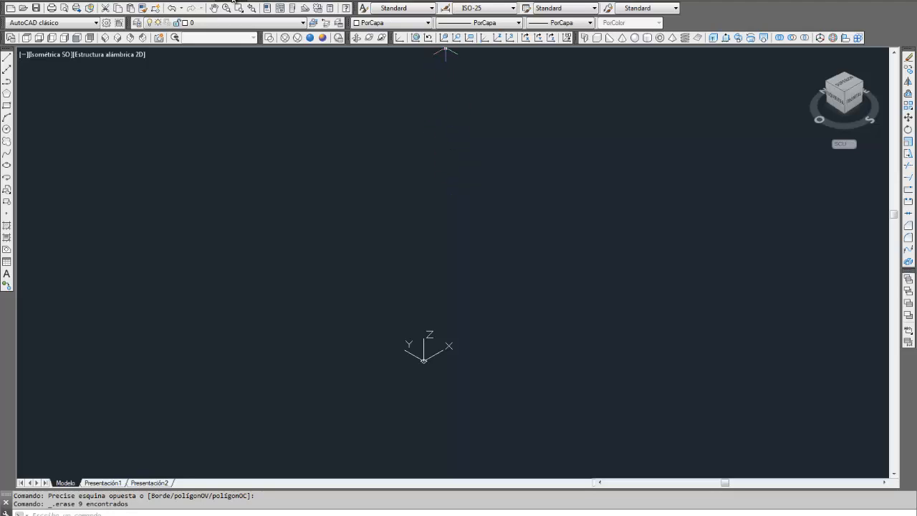
left_click(301, 2)
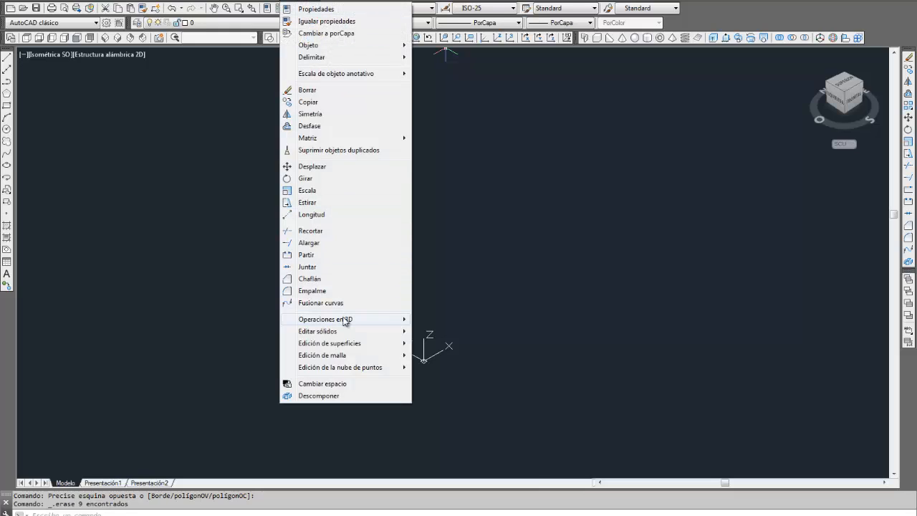
mouse_move(344, 320)
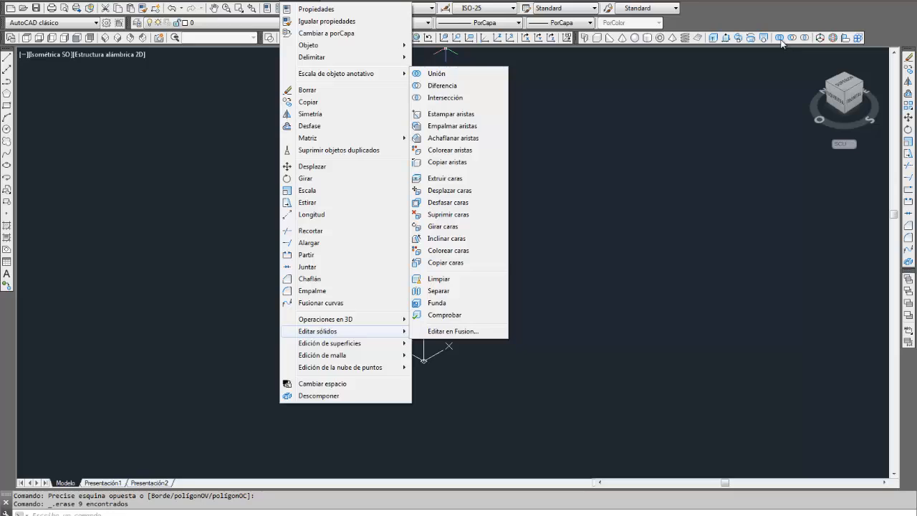
left_click(754, 118)
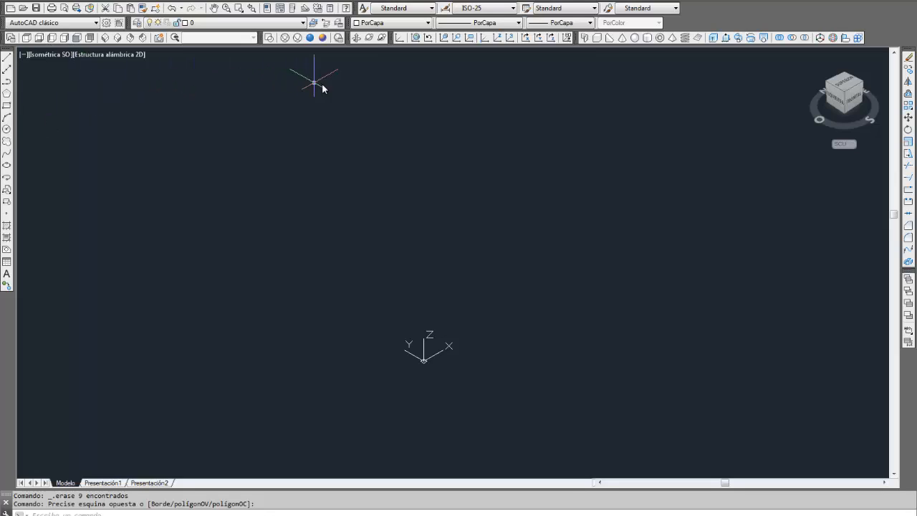
Step: Draw a solid rectangular box freehand just behind the UCS origin, longer along X than along Y
left_click(598, 37)
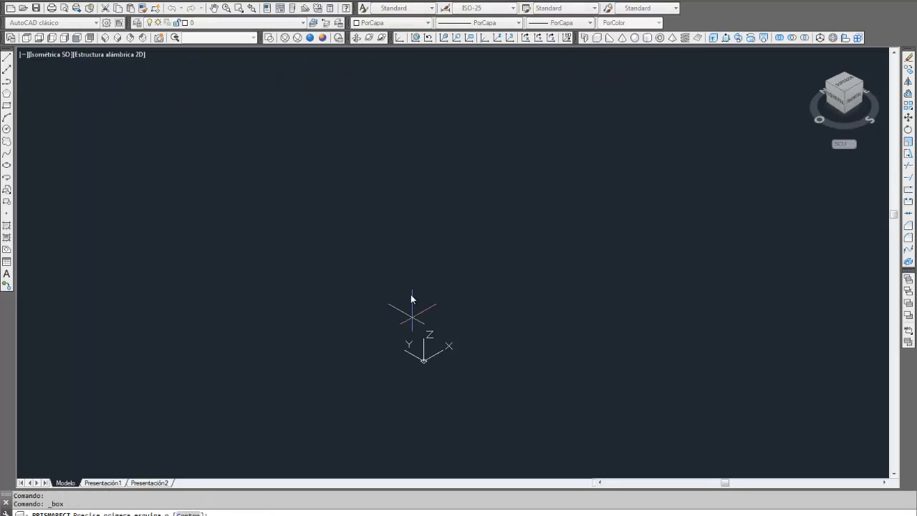
left_click(409, 273)
left_click(628, 254)
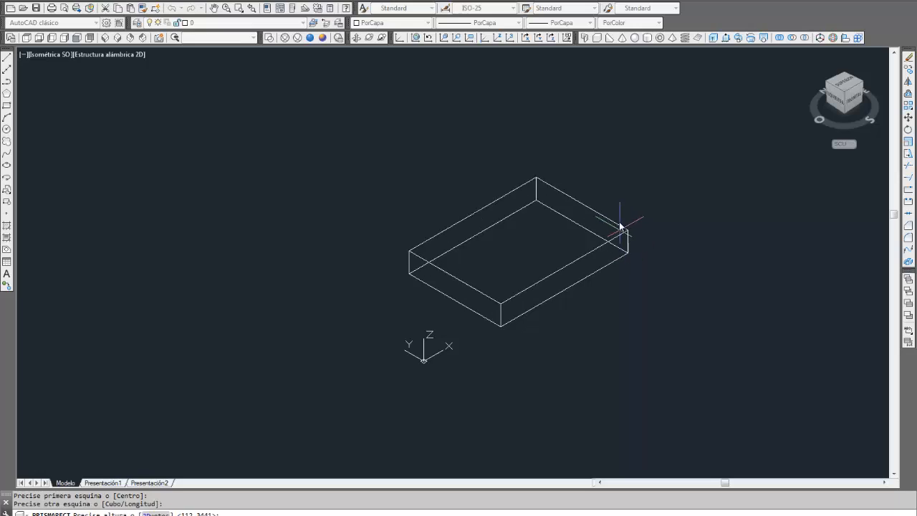
Step: With object snap on, draw a large solid sphere centred on the box's right-hand base corner, overlapping the box
left_click(635, 37)
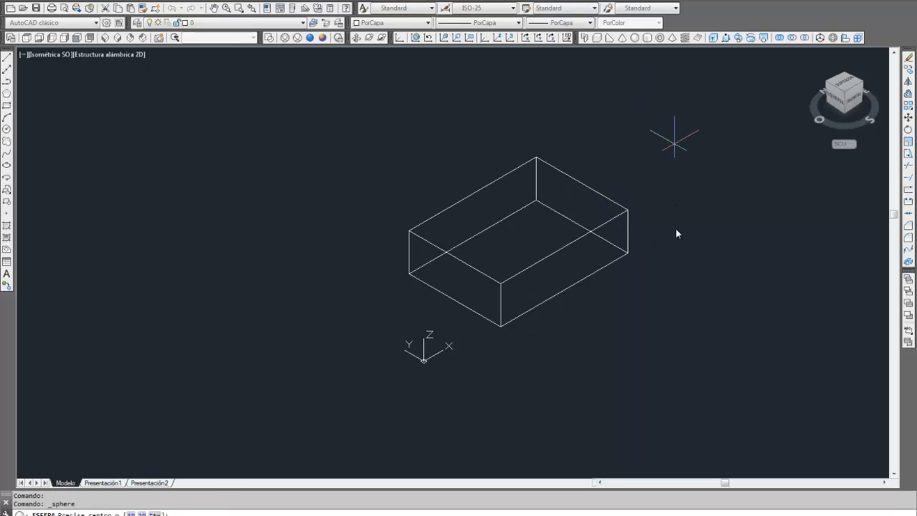
key("F3")
left_click(628, 254)
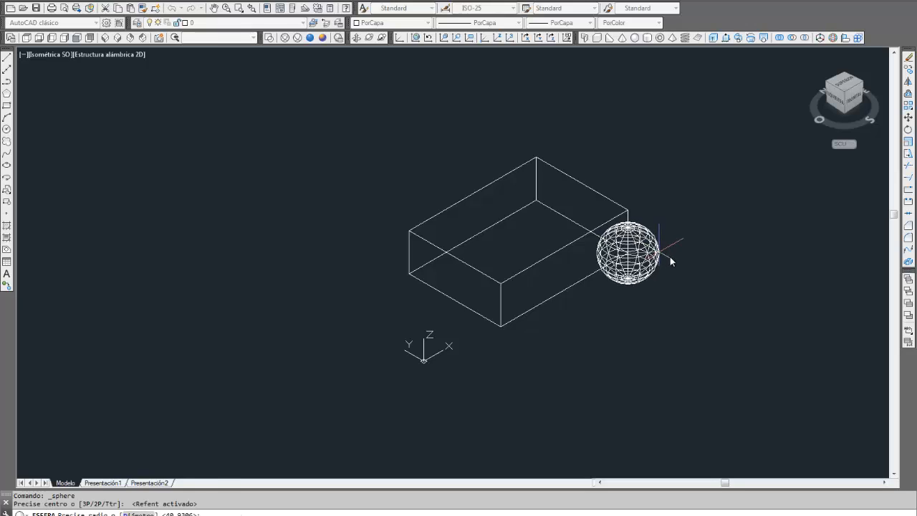
left_click(705, 249)
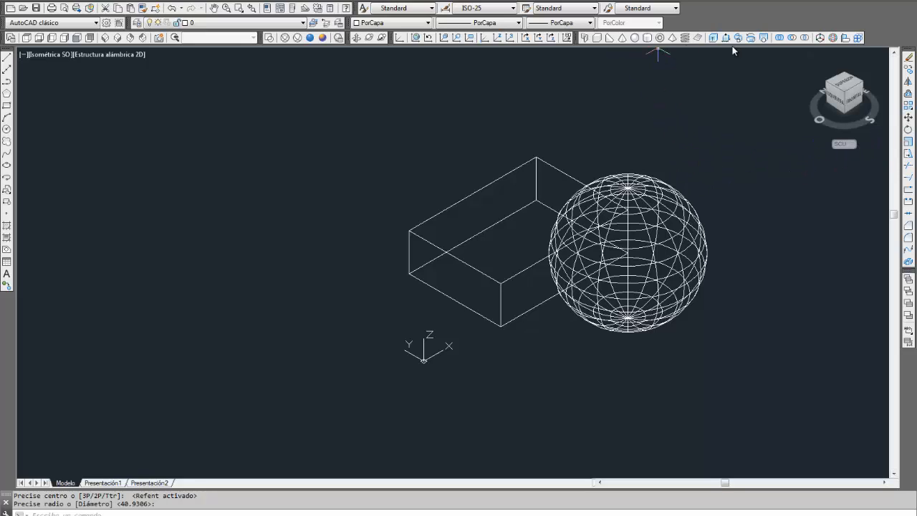
Step: Switch to the northwest isometric view (Isométrica NO) and hide the hidden lines of the box and sphere with OCULTA (OC)
left_click(131, 38)
left_click(133, 39)
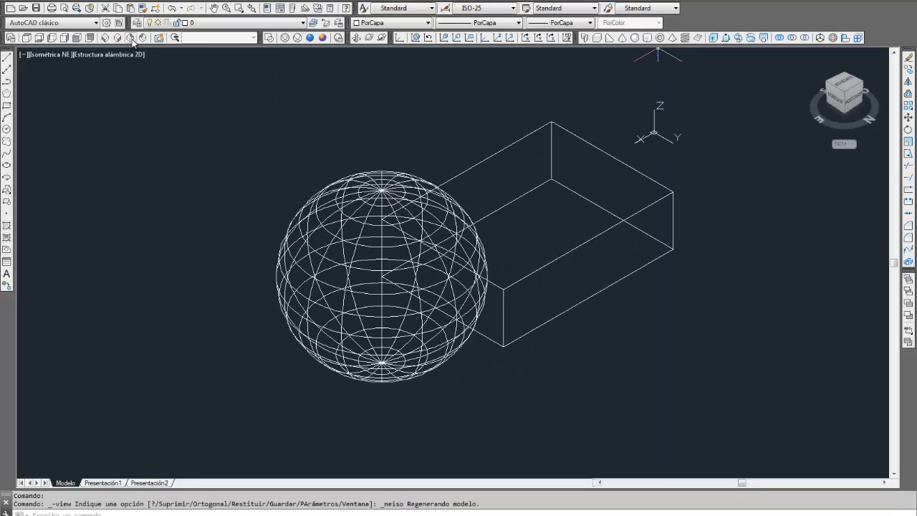
left_click(142, 38)
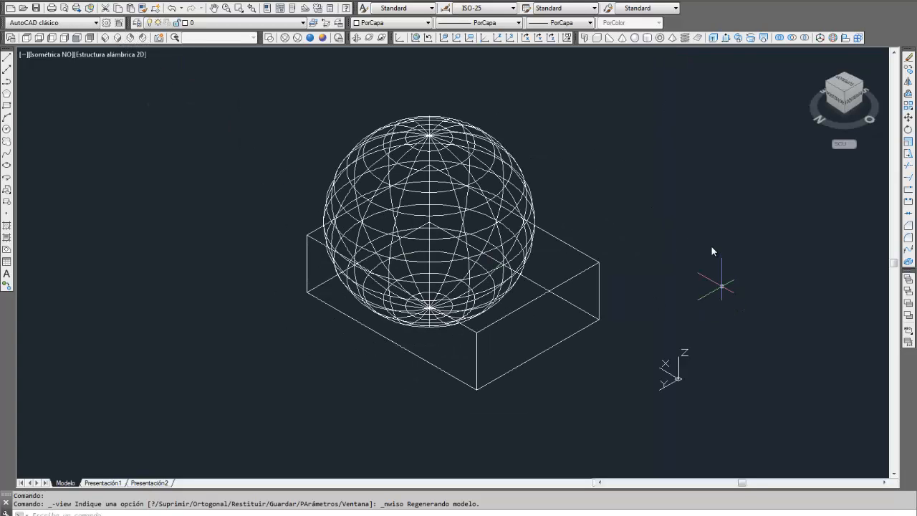
type("oc")
key("Return")
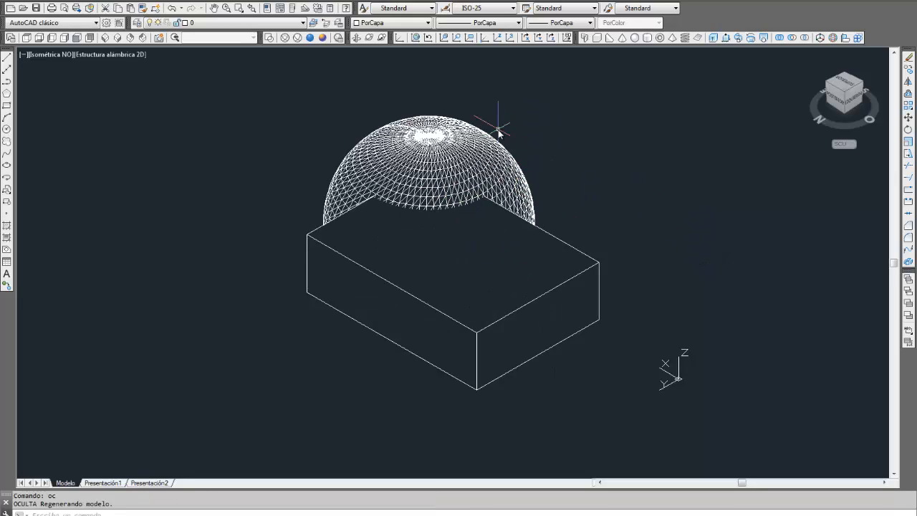
Step: Join the sphere and the overlapping box with Union, and hide the hidden lines of the combined solid with OCULTA (OC)
left_click(779, 38)
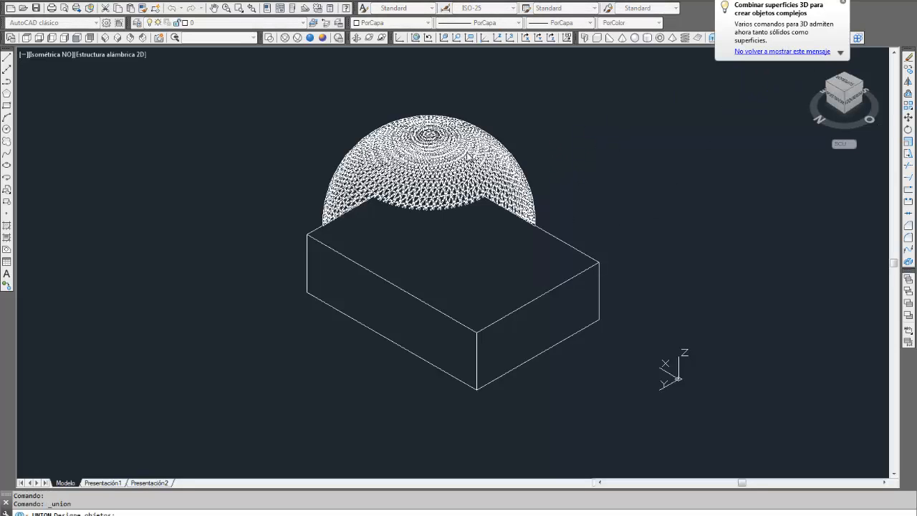
left_click(508, 176)
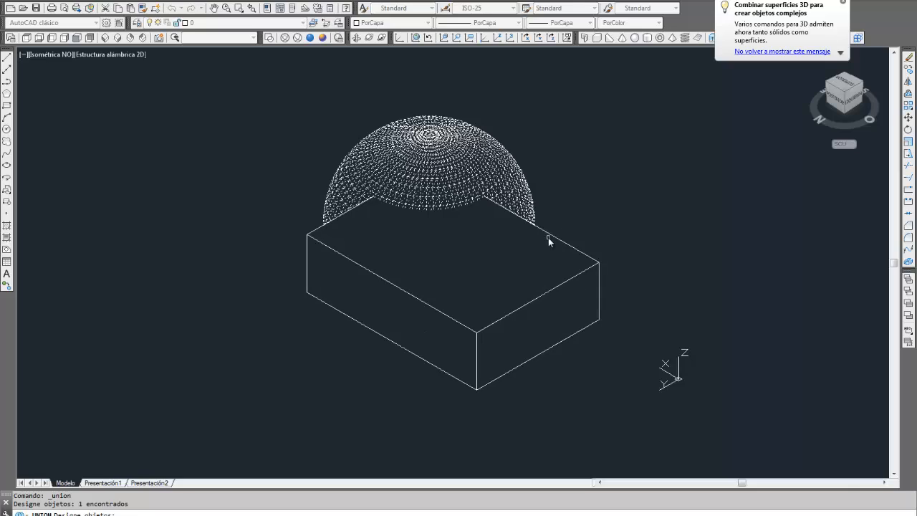
left_click(548, 237)
key("Return")
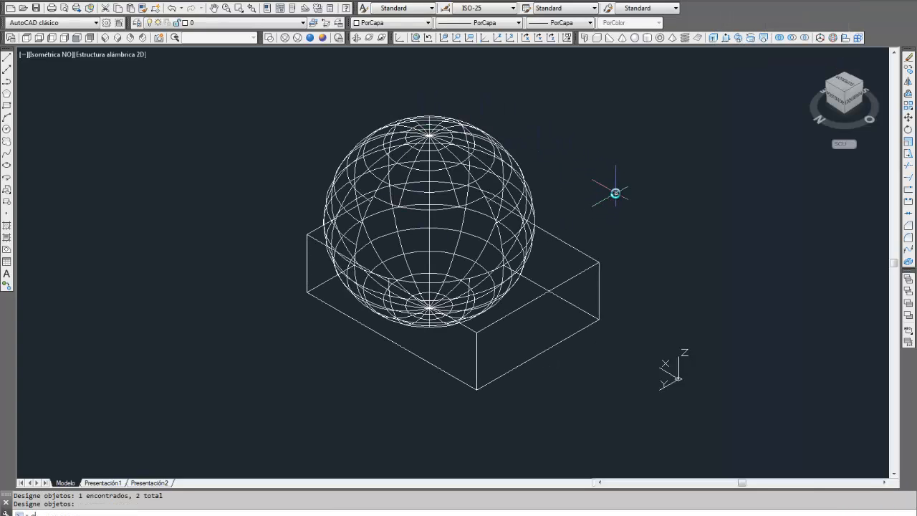
type("oc")
key("Return")
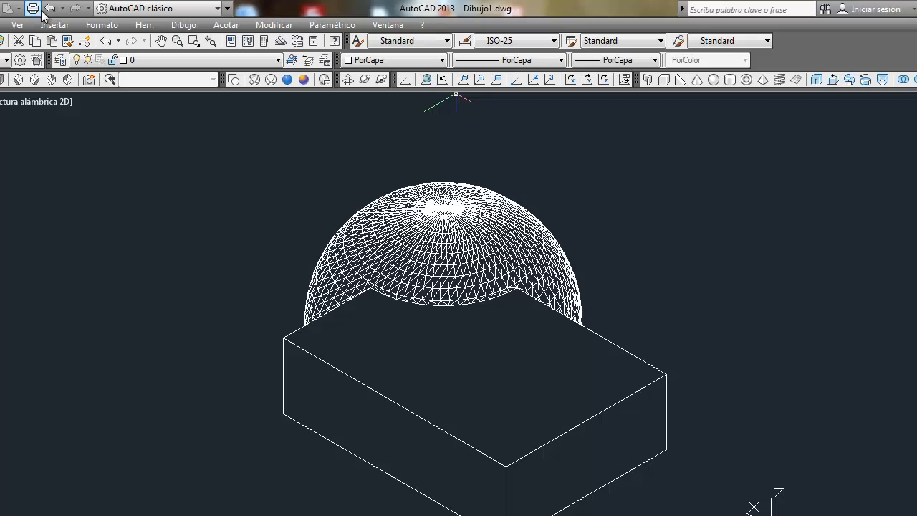
Step: Undo the hidden-line display and the union, and move the box freehand clear of the sphere, towards the UCS origin
left_click(49, 9)
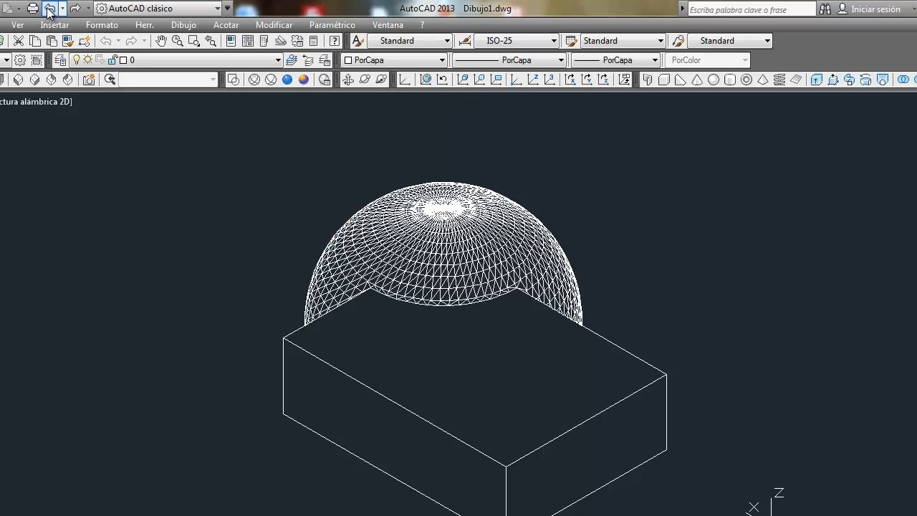
left_click(48, 9)
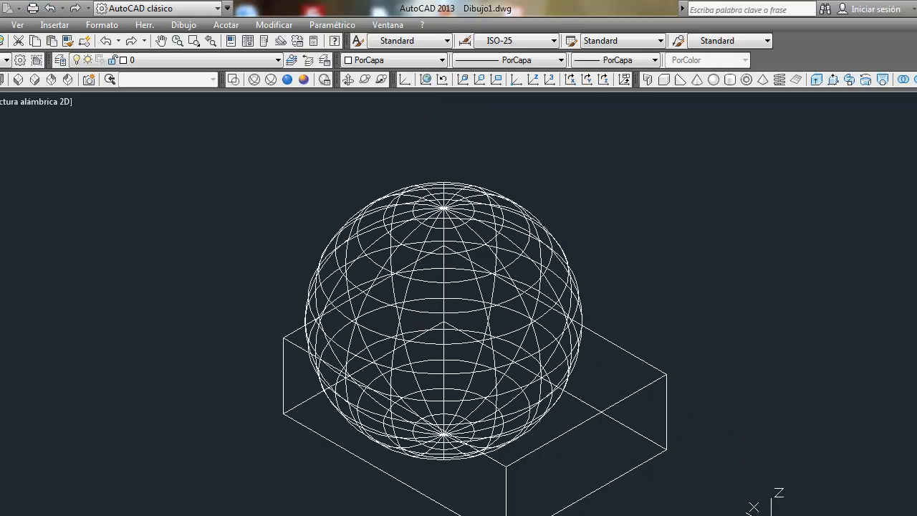
left_click(590, 416)
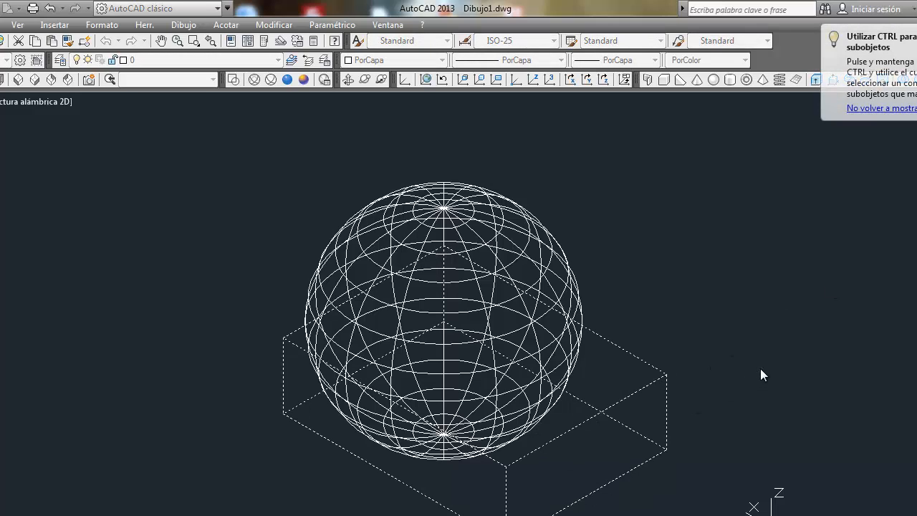
right_click(760, 368)
left_click(733, 354)
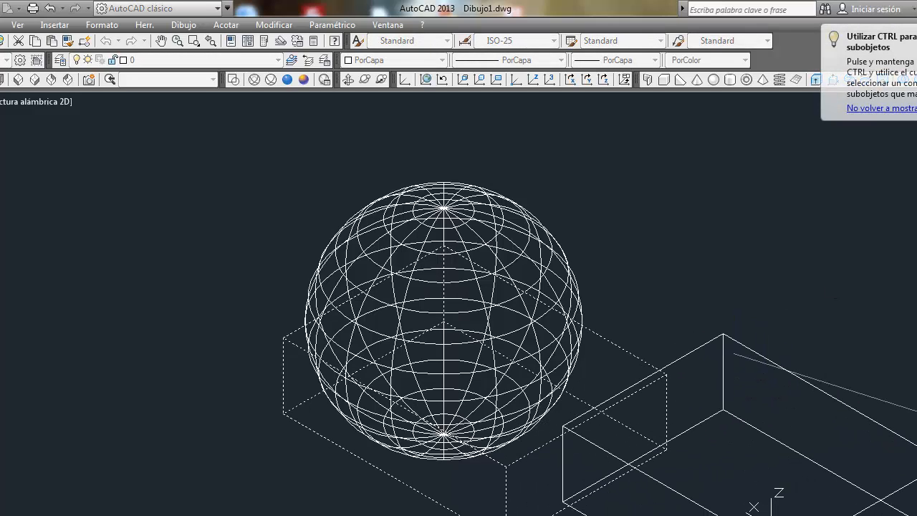
left_click(916, 441)
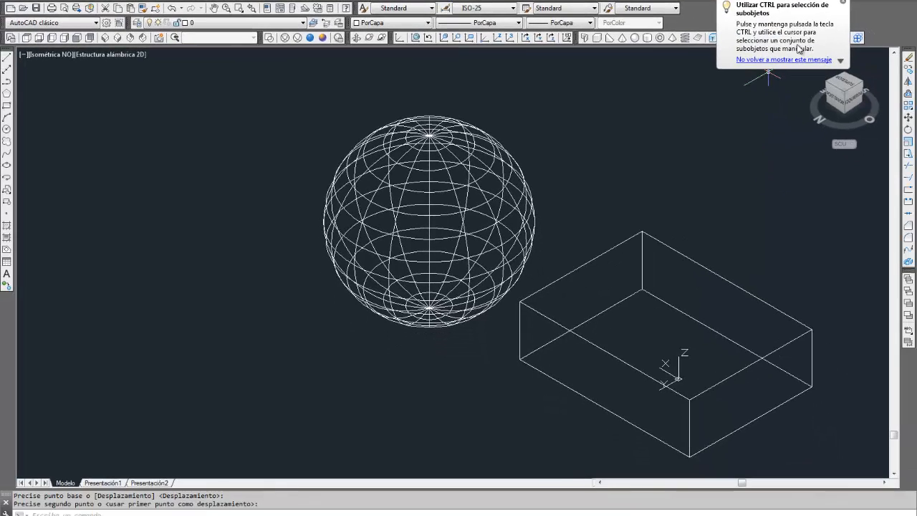
left_click(791, 60)
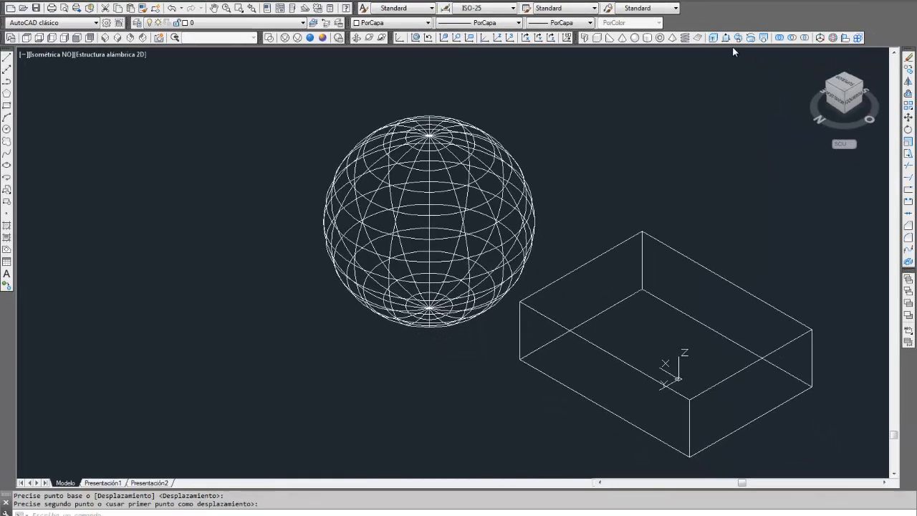
Step: Join the sphere and the separated box into a single solid with Union
left_click(779, 38)
left_click(470, 149)
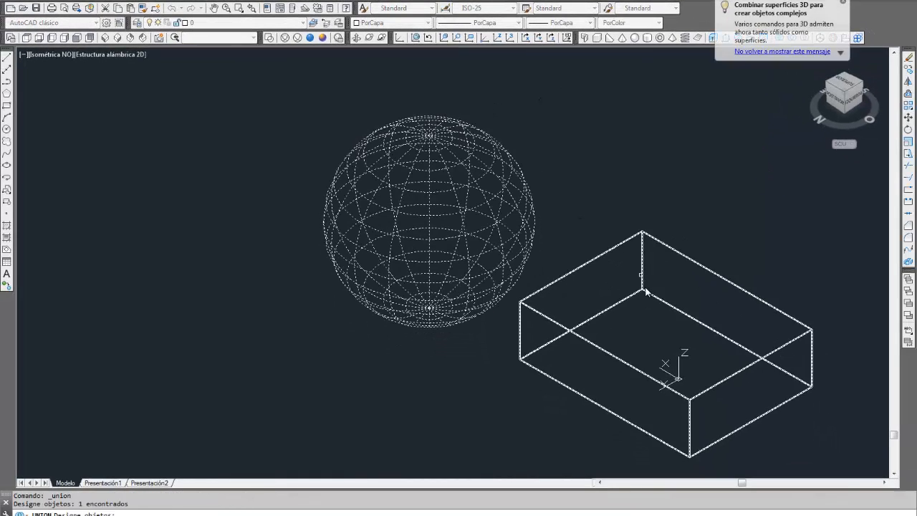
left_click(603, 256)
key("Return")
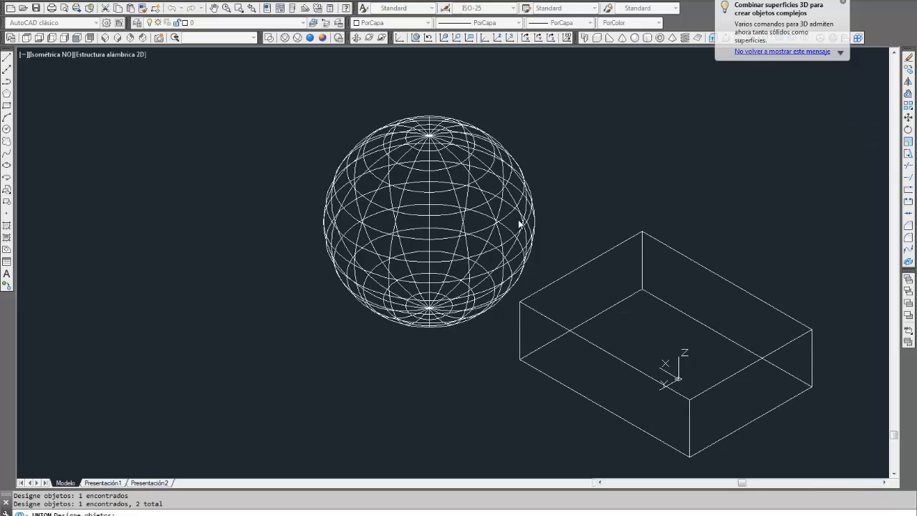
Step: Select the joined solid to check it, and undo both the union and the move of the box
left_click(481, 235)
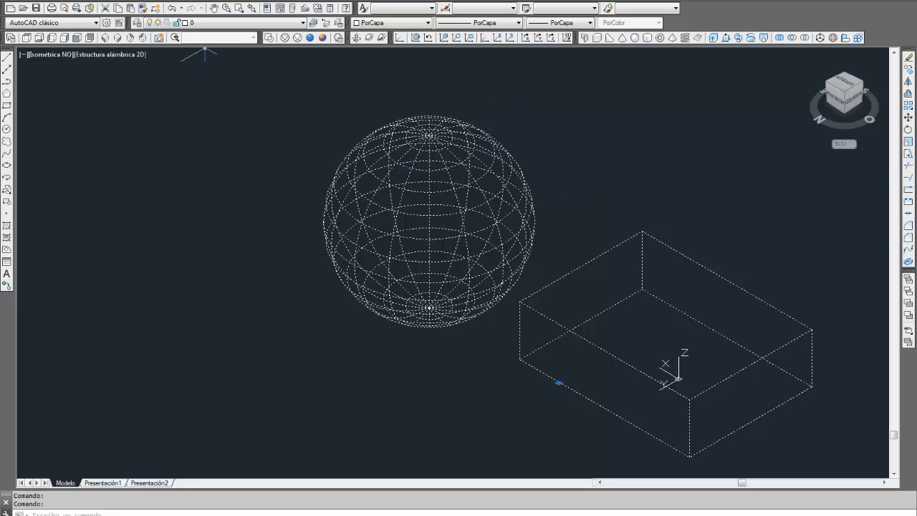
left_click(171, 8)
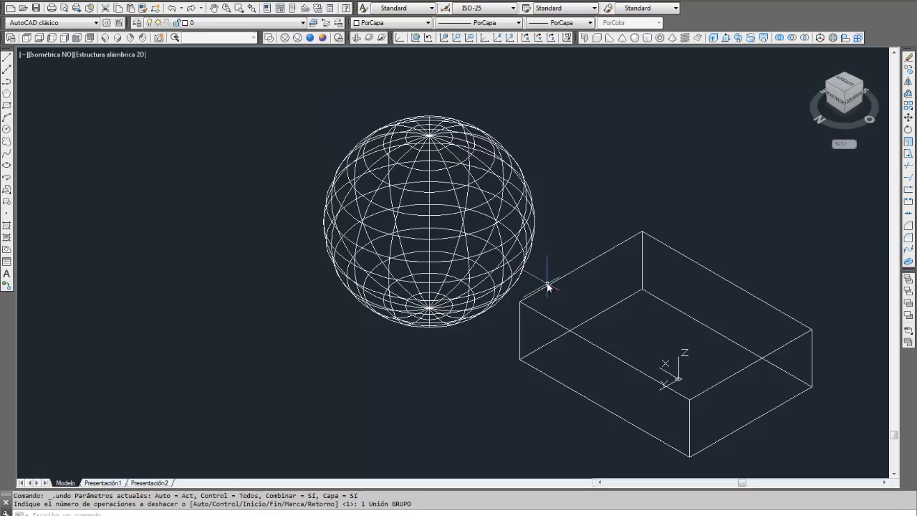
left_click(171, 7)
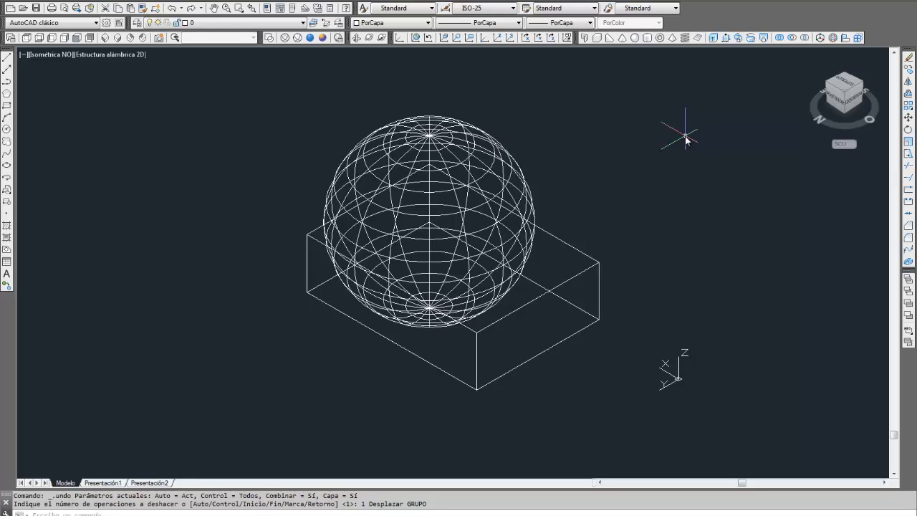
left_click(793, 39)
left_click(777, 54)
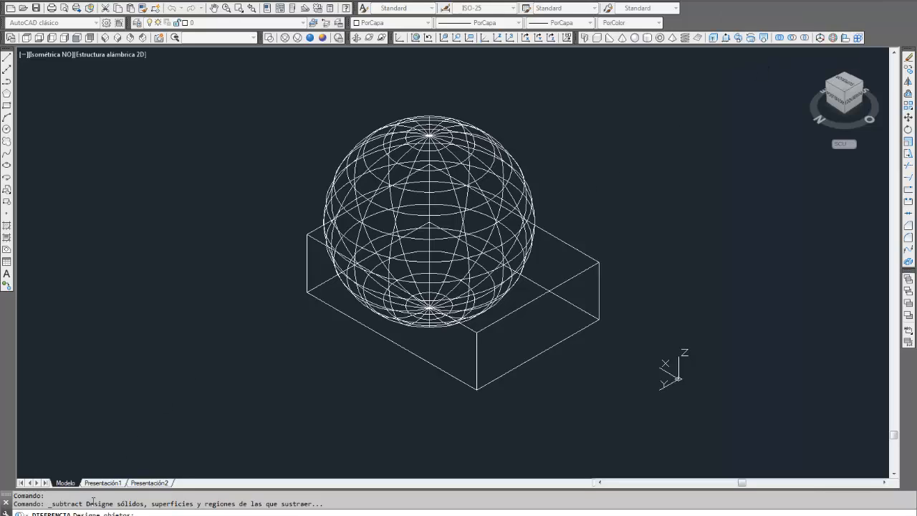
key("Escape")
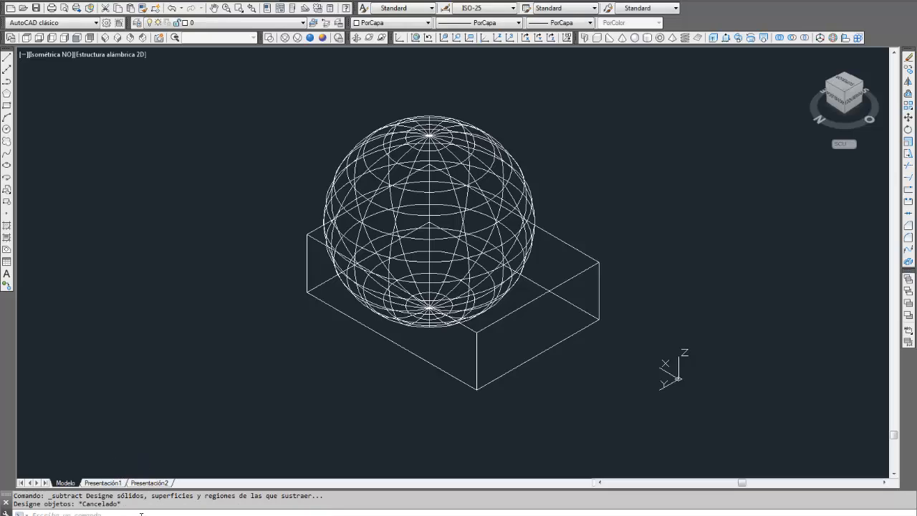
type("uni")
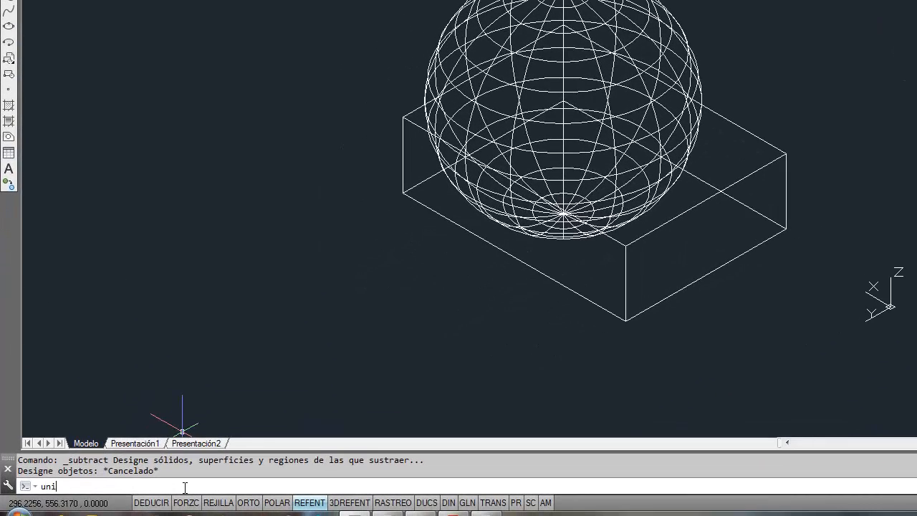
type("on")
key("Return")
key("Escape")
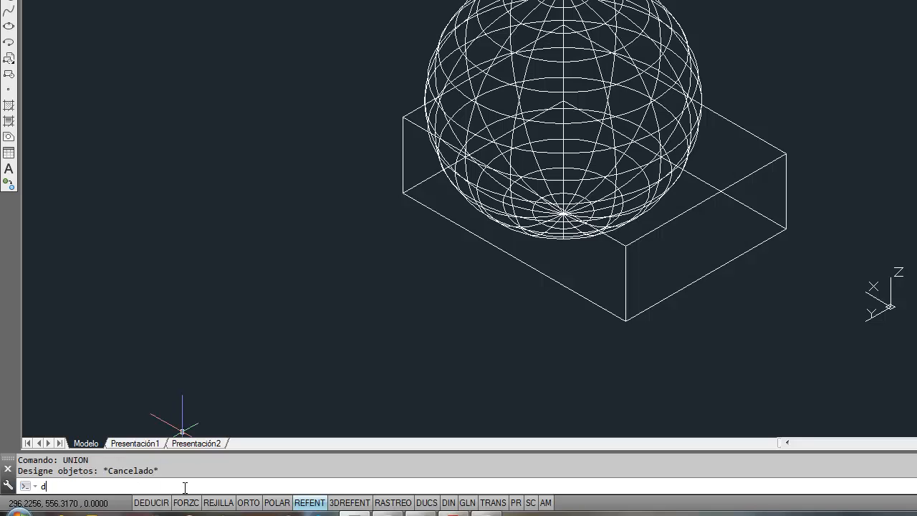
Step: Subtract the box from the sphere with DIFERENCIA, and hide the hidden lines of the cut sphere with OCULTA (OC)
type("diferencia")
key("Return")
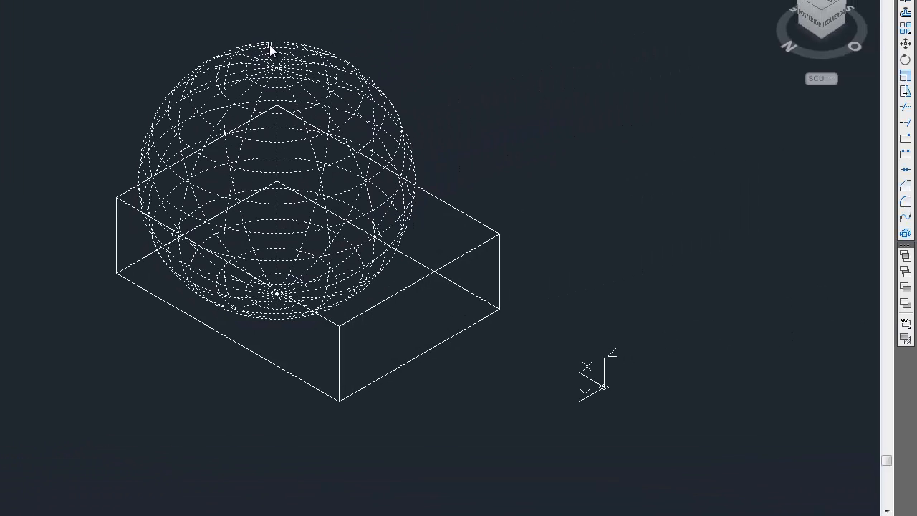
key("Return")
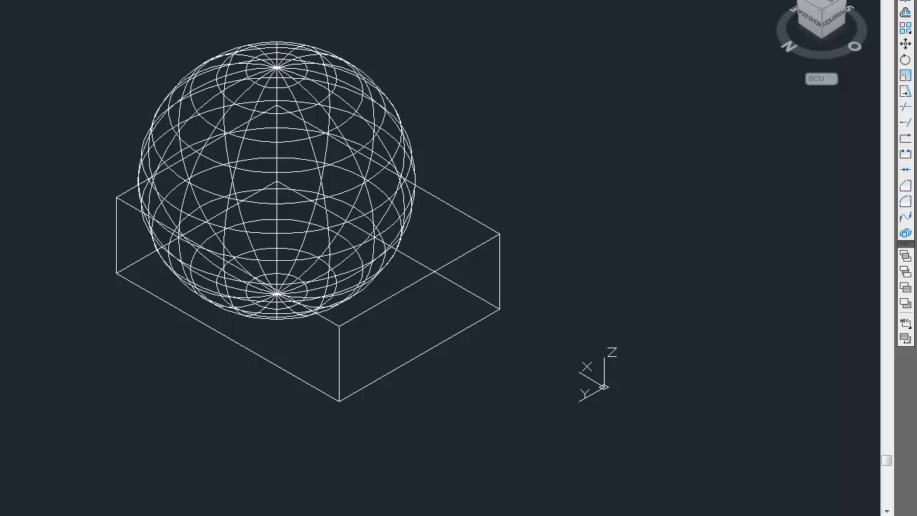
left_click(341, 367)
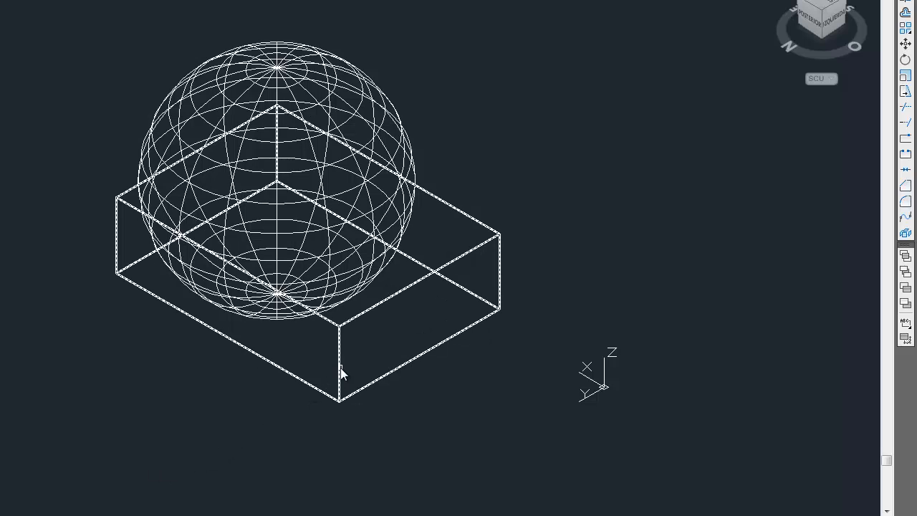
key("Delete")
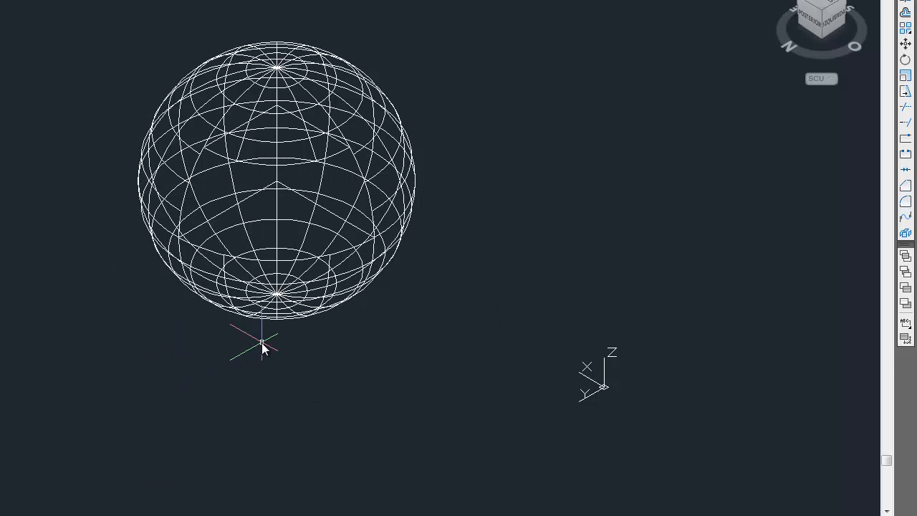
type("oc")
key("Return")
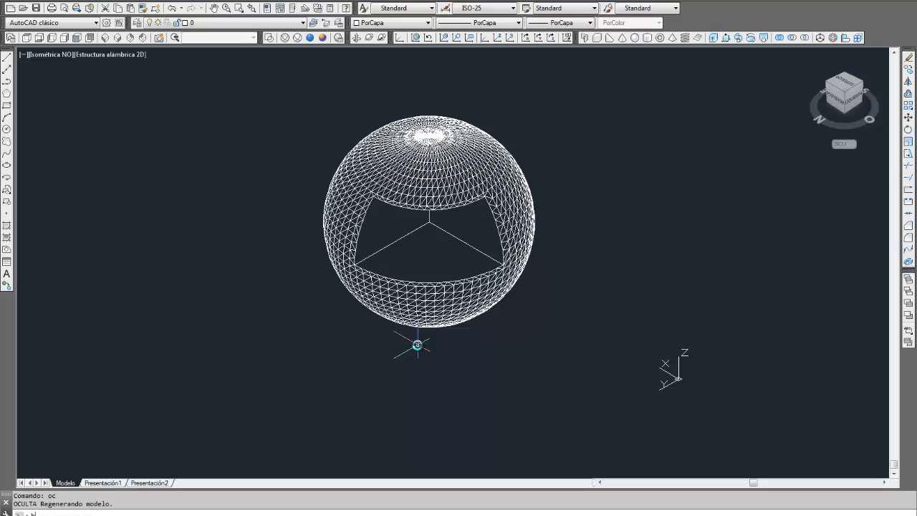
Step: Undo the hidden-line display and the subtraction of the box from the sphere
type("h")
key("Return")
type("h")
key("Return")
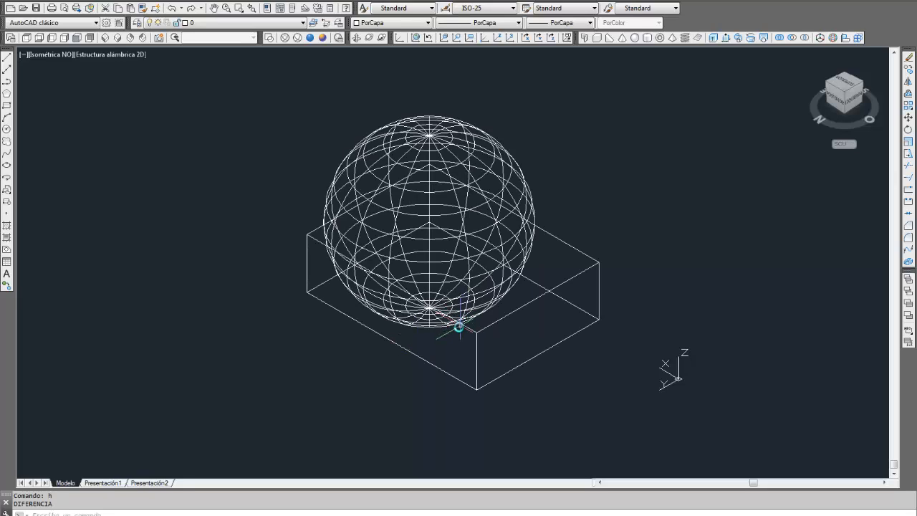
Step: Subtract the sphere from the box with the solid Difference operation
left_click(792, 37)
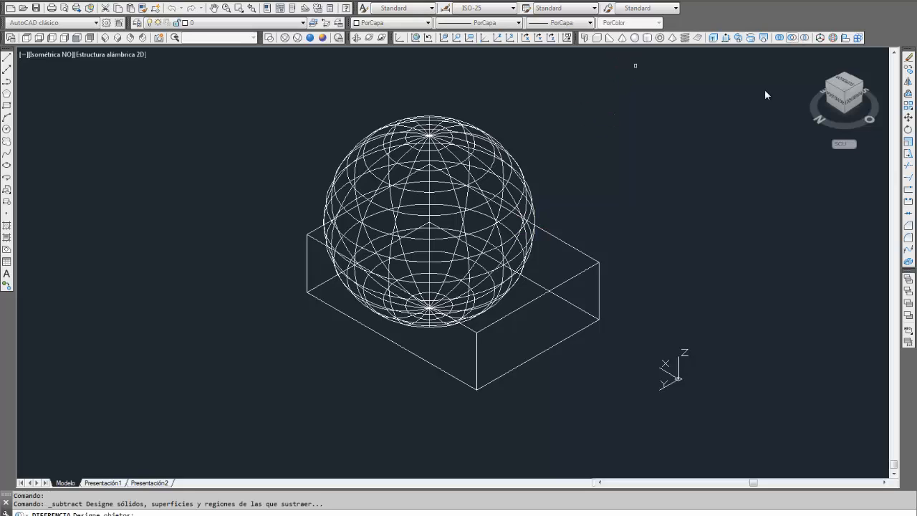
left_click(577, 275)
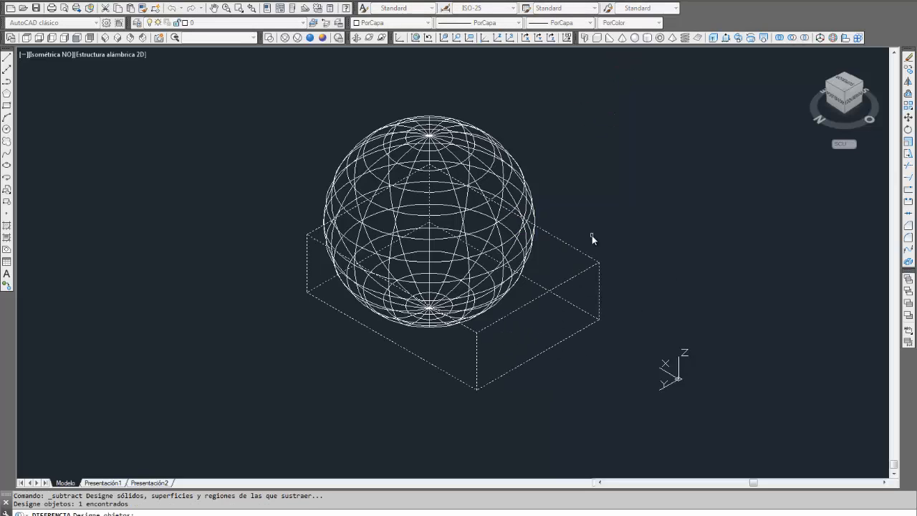
key("Return")
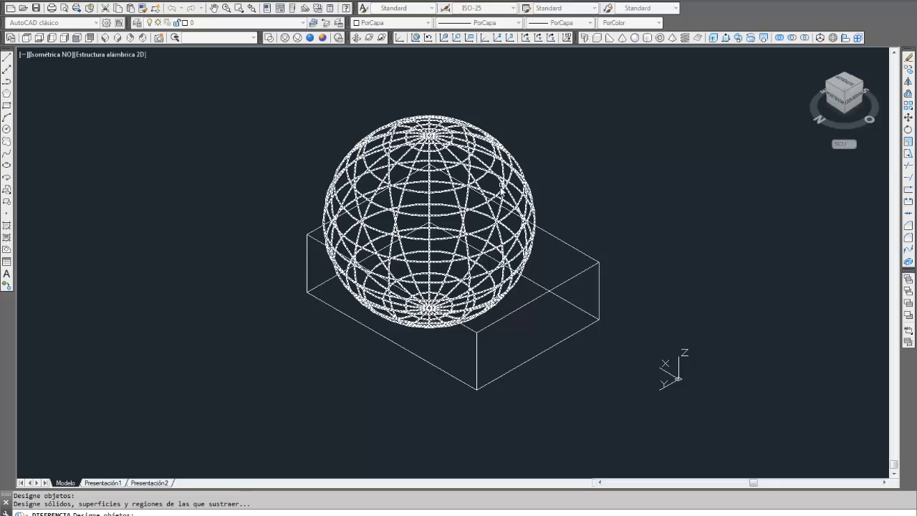
left_click(497, 194)
key("Return")
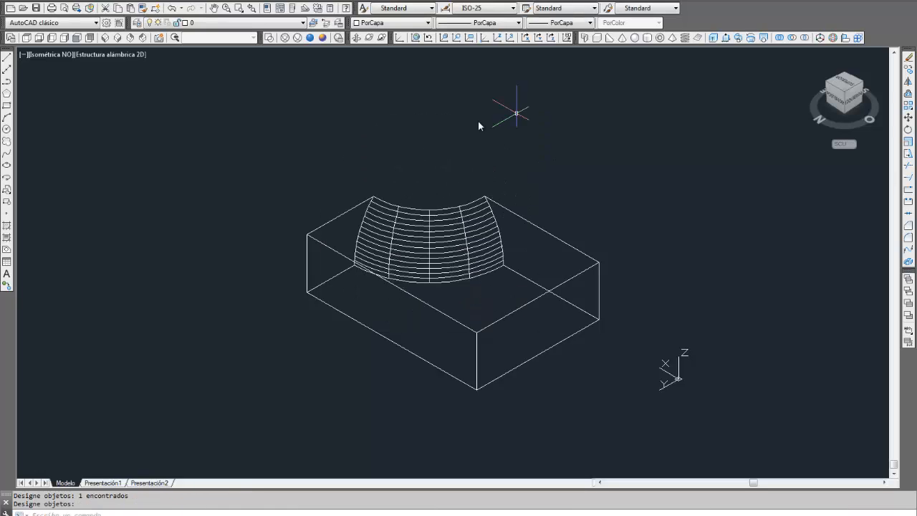
Step: Switch to the southeast isometric view (Isométrica SE) and hide the hidden lines of the cut box with OCULTA (OC)
left_click(119, 37)
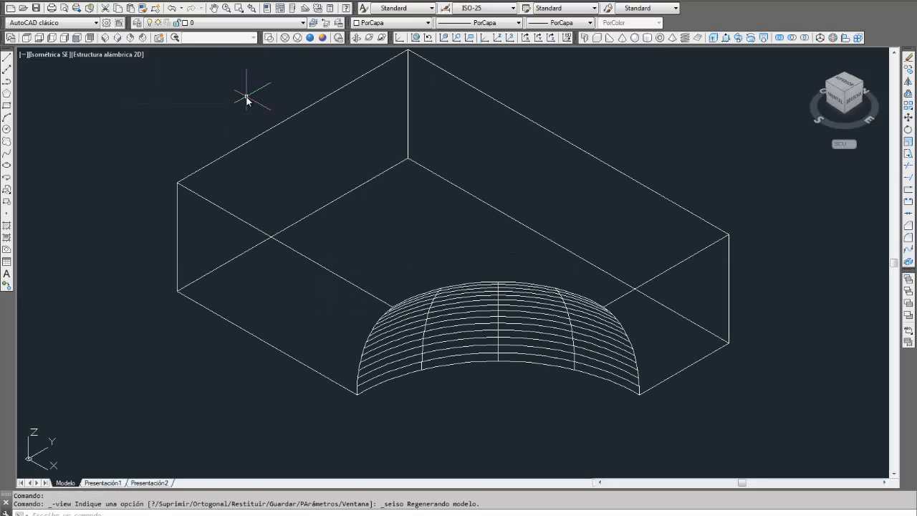
type("oc")
key("Return")
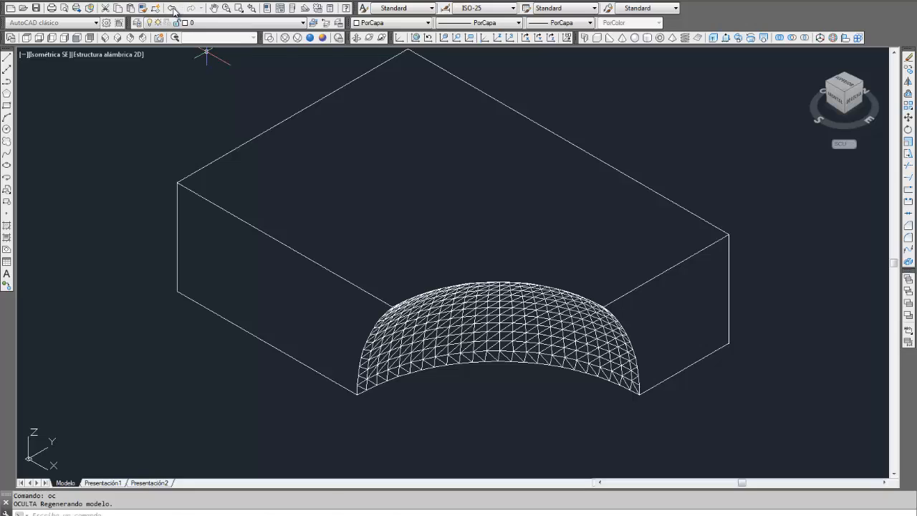
Step: Undo the hidden-line display, the southeast view change and the subtraction of the sphere from the box
left_click(173, 10)
left_click(173, 10)
left_click(174, 10)
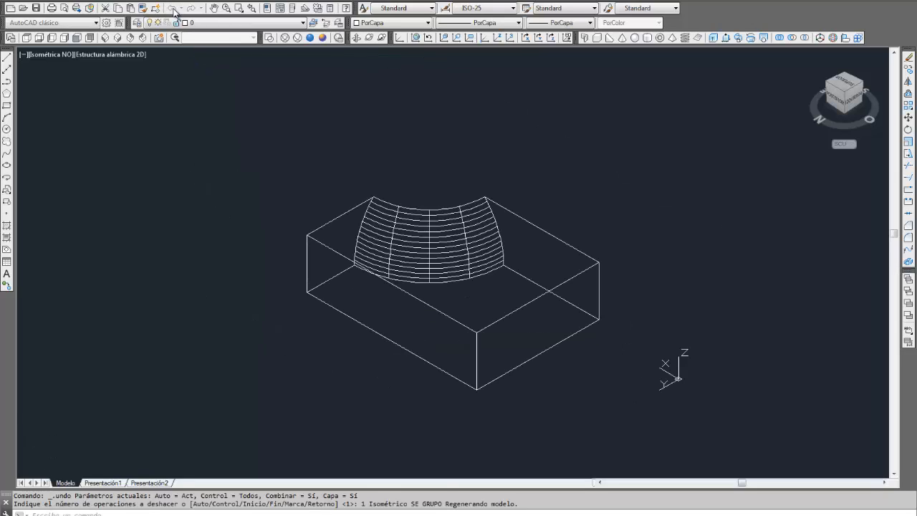
left_click(174, 10)
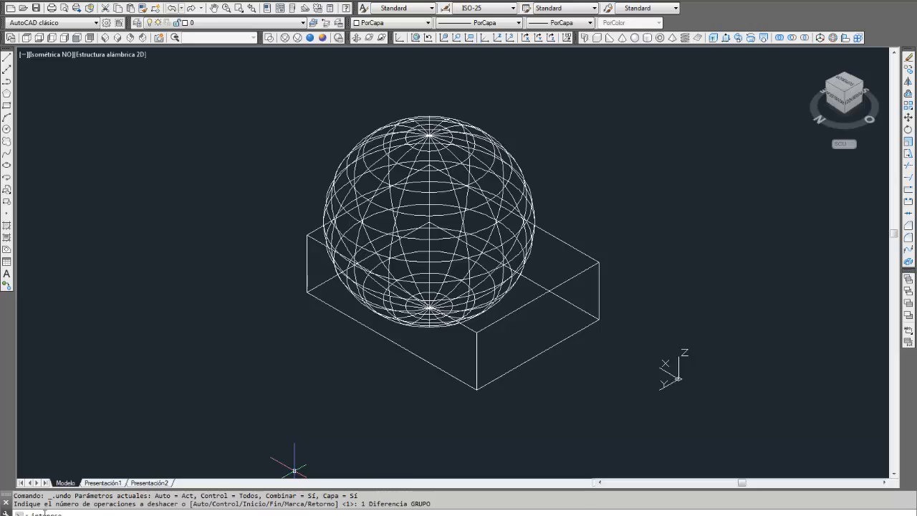
Step: Intersect the sphere and the box with the solid Intersection operation (INTERSEC)
key("Return")
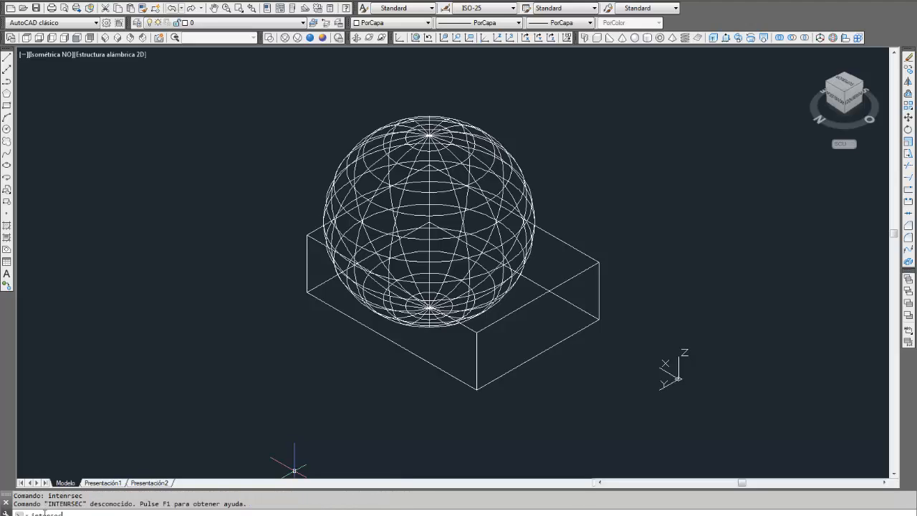
type("intersec")
key("Return")
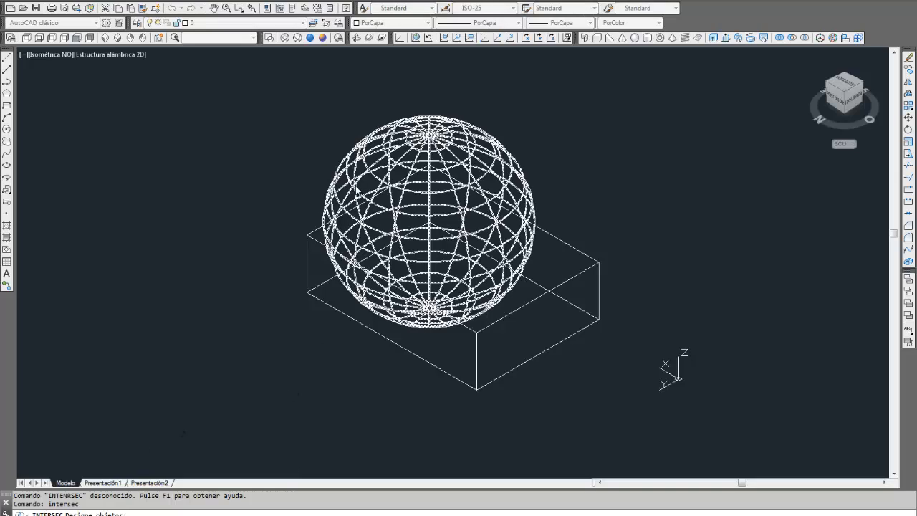
left_click(357, 188)
left_click(310, 236)
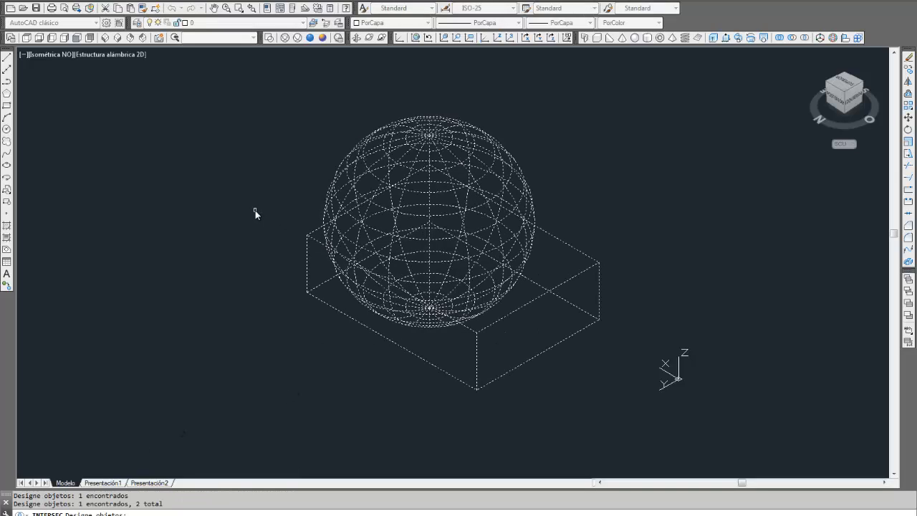
key("Return")
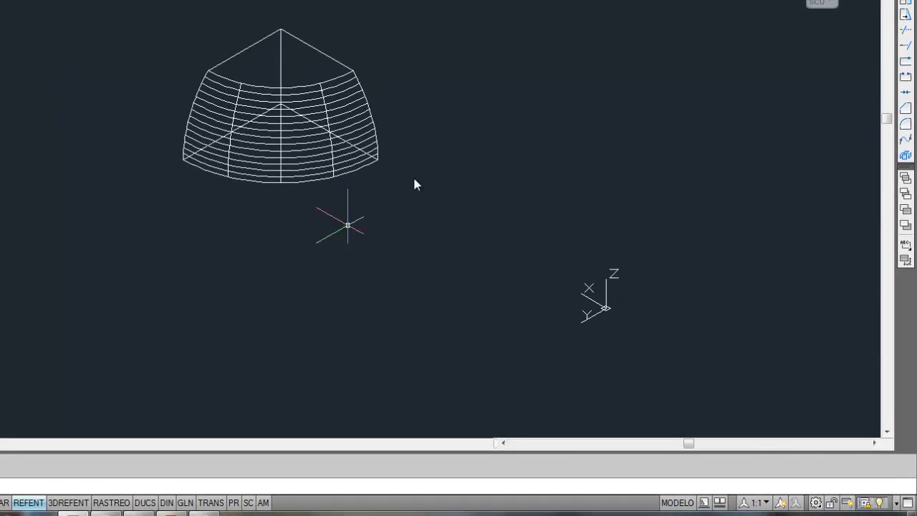
Step: Delete the solid left from the intersection of the sphere and box
mouse_move(283, 195)
left_click(476, 100)
left_click(248, 191)
key("Delete")
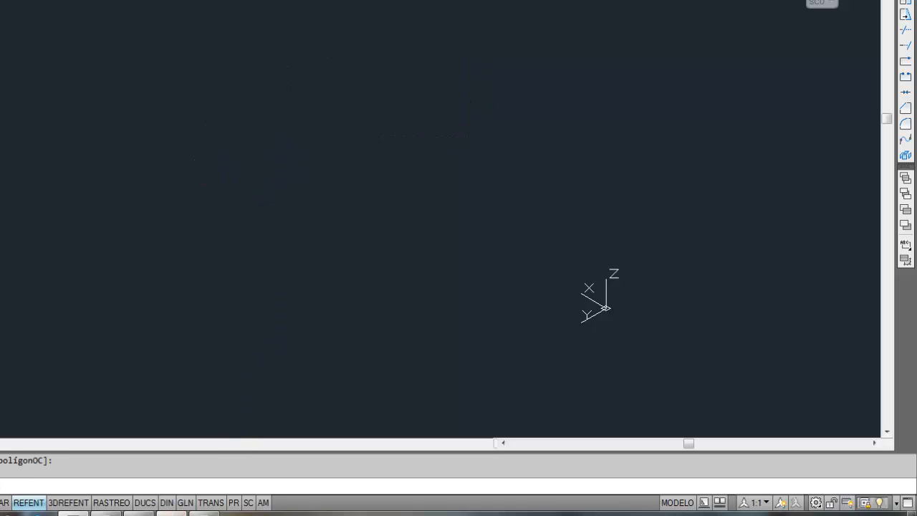
Step: Switch to the PDF exercise sheet, fit all of page 42 on screen to examine the pieces, and return to AutoCAD
left_click(171, 511)
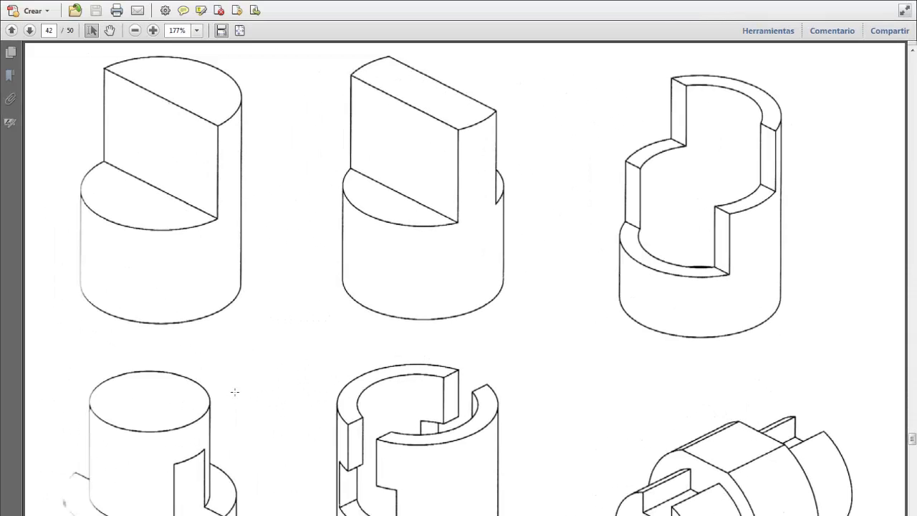
left_click(240, 30)
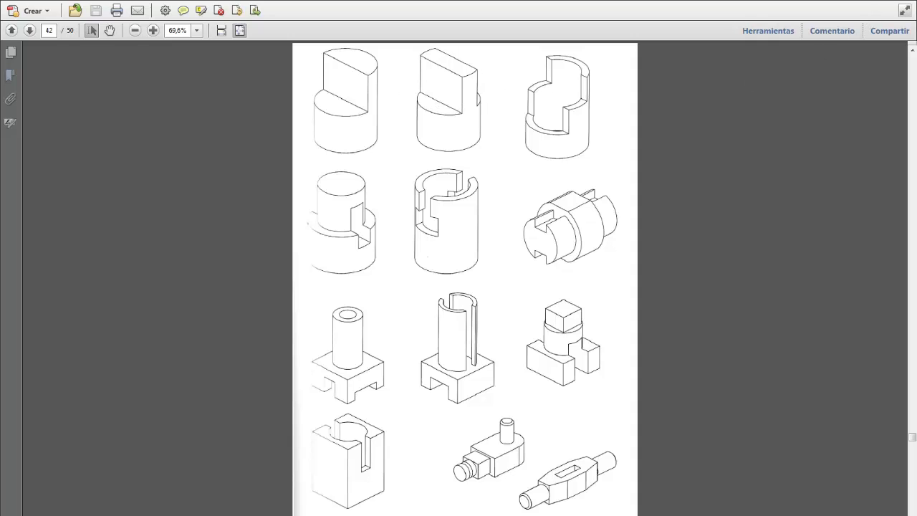
left_click(845, 2)
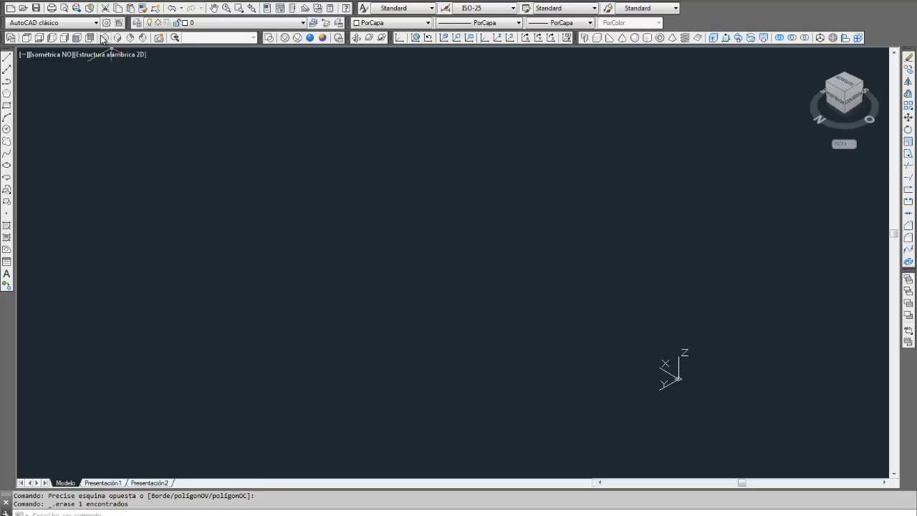
Step: In the top view (Superior), create a solid cylinder with a base radius of 25 and a height of 75
left_click(26, 37)
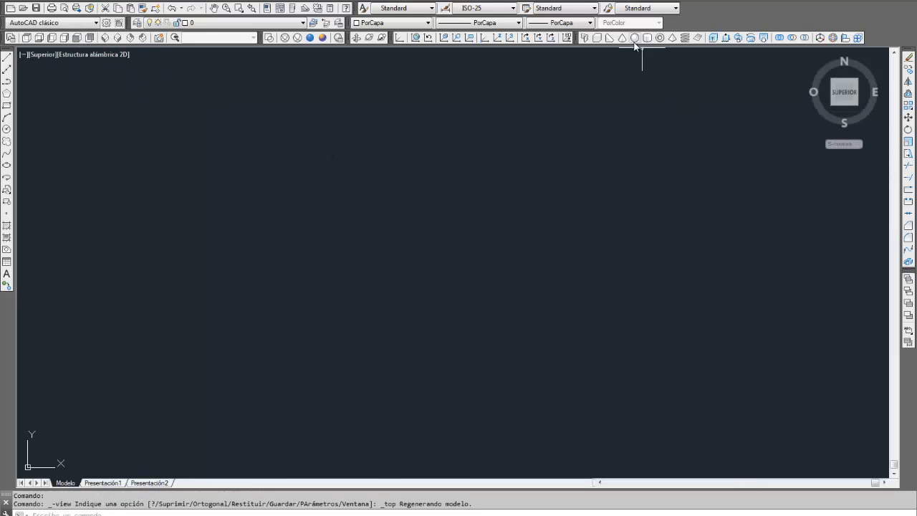
left_click(635, 39)
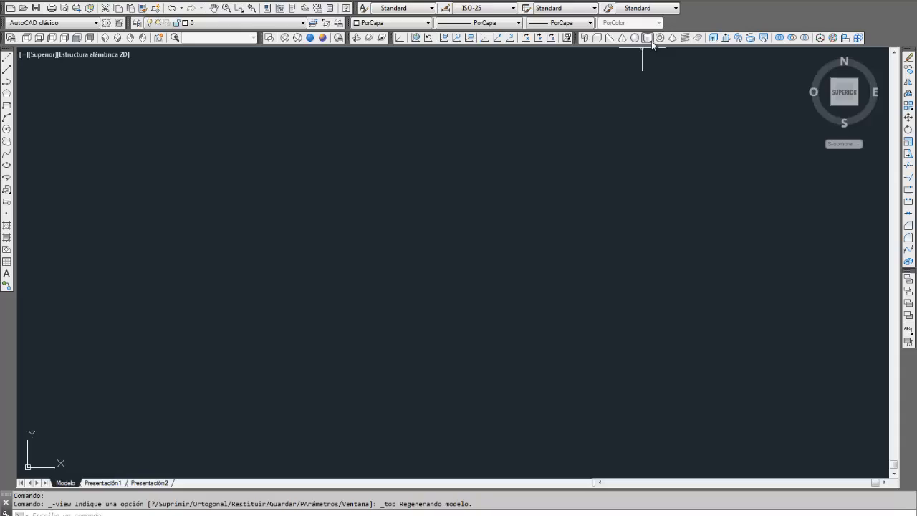
left_click(269, 279)
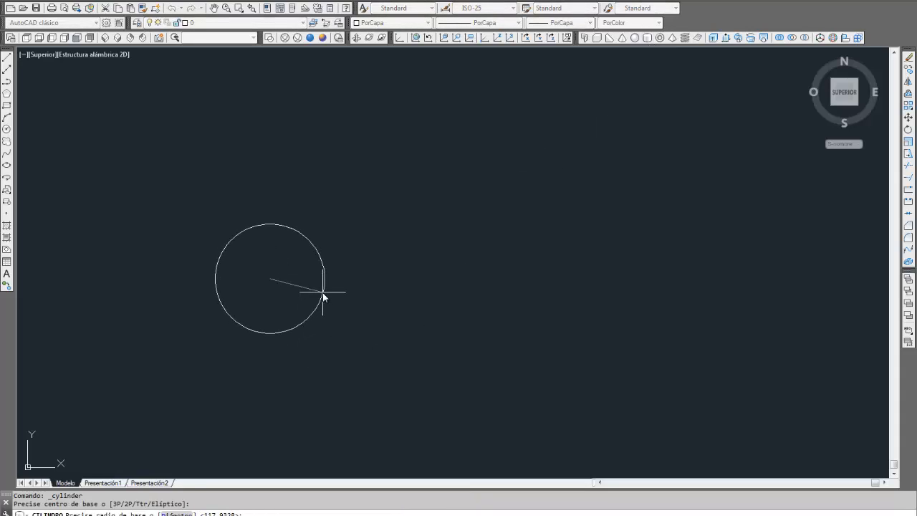
key("Return")
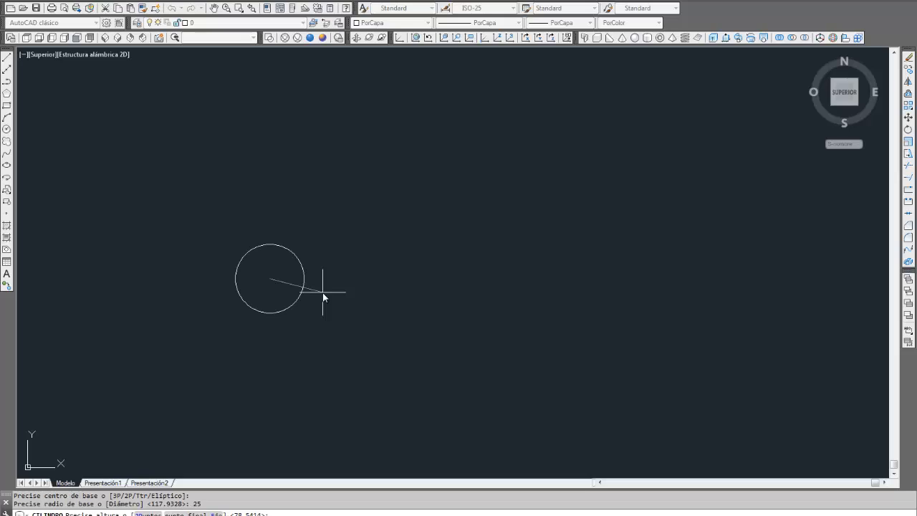
type("75")
key("Return")
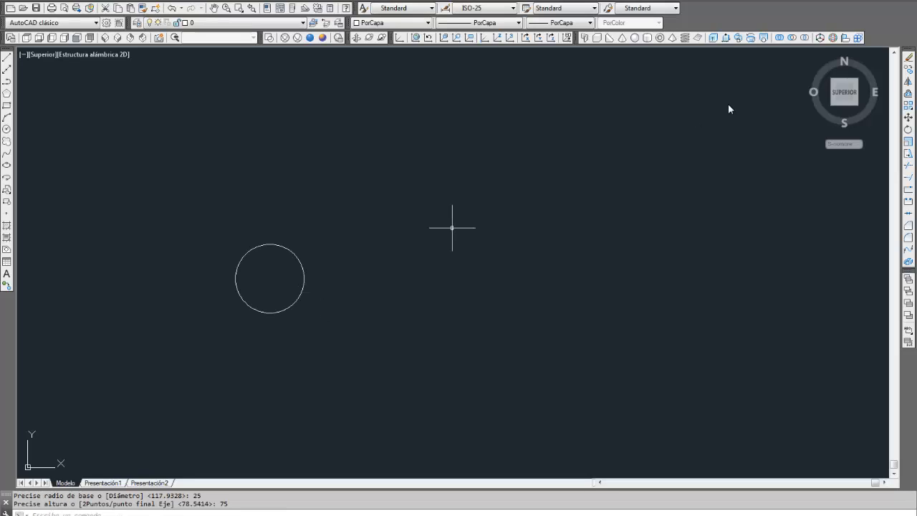
Step: Examine the cylinder in the southwest isometric view (Isométrica SO)
left_click(105, 37)
scroll(313, 357, "down", 3)
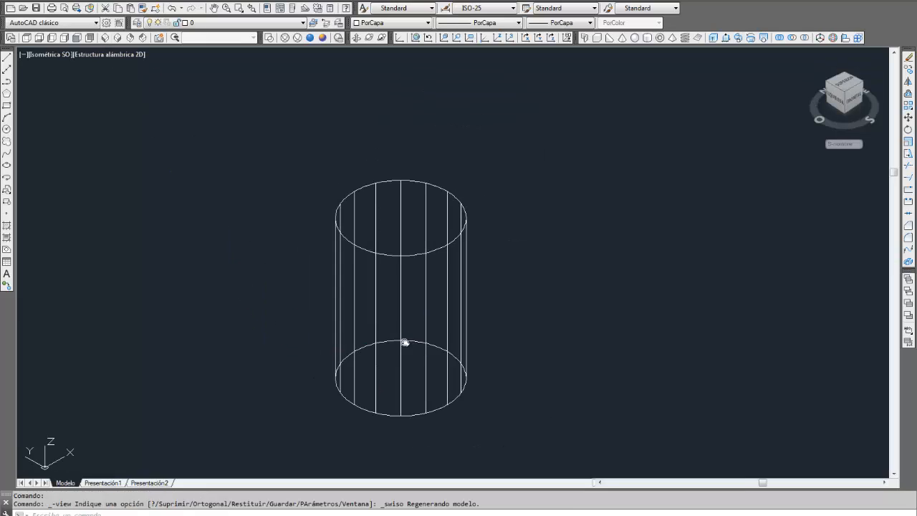
middle_click_drag(408, 342, 382, 332)
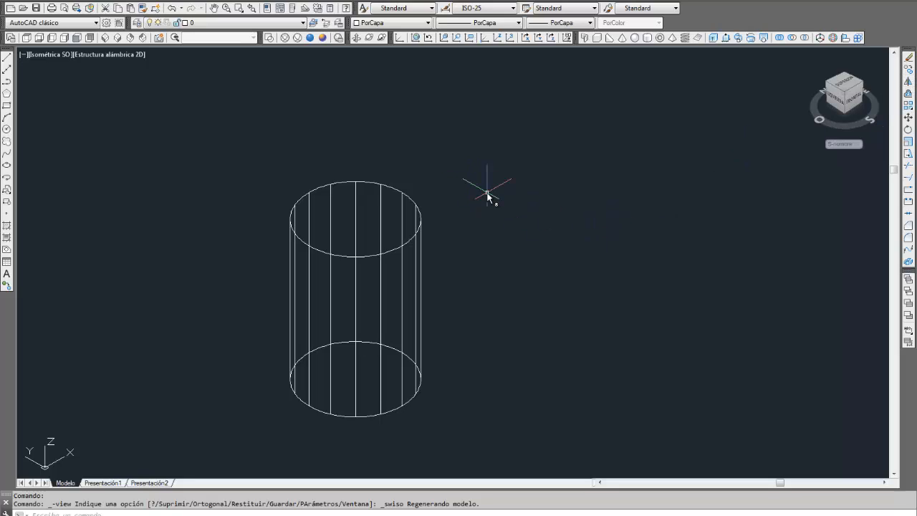
Step: In the top view, create a box 100 high that overlaps the cylinder's left side and extends past it at both ends
left_click(27, 37)
scroll(239, 294, "down", 5)
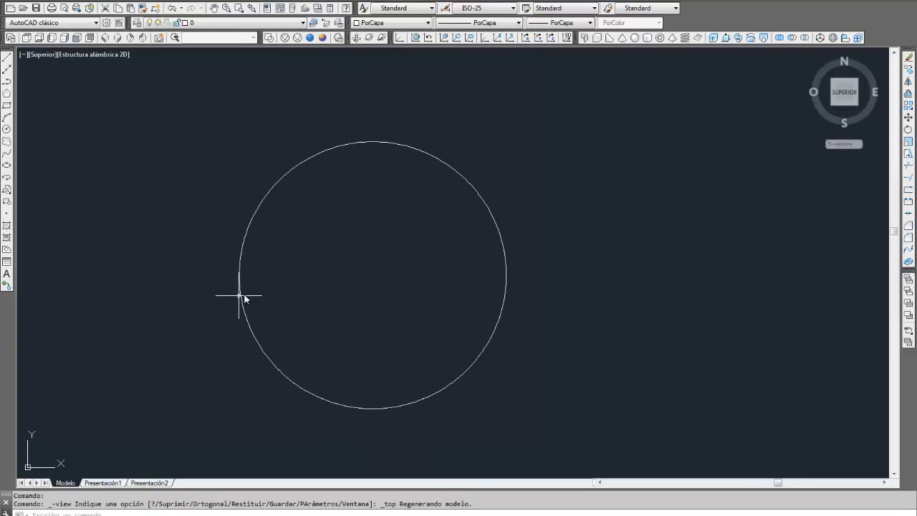
middle_click_drag(276, 293, 391, 271)
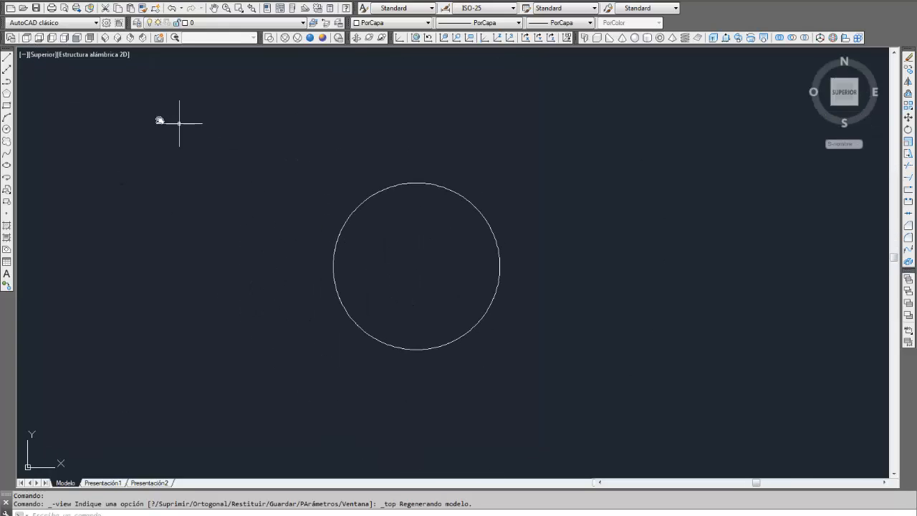
left_click(596, 38)
left_click(217, 109)
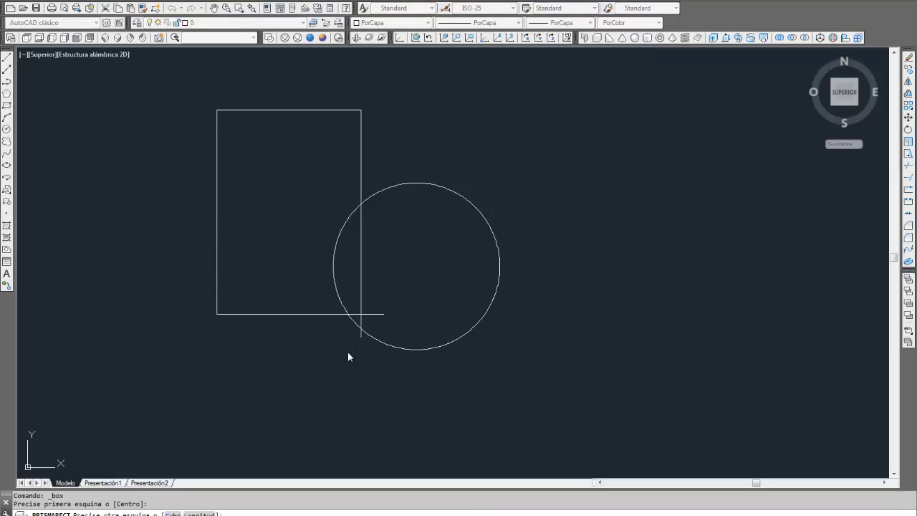
left_click(385, 418)
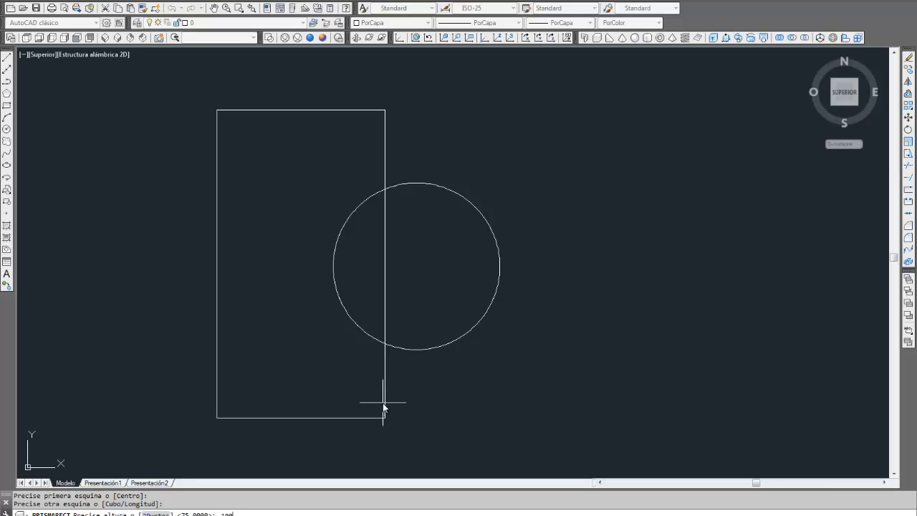
key("Return")
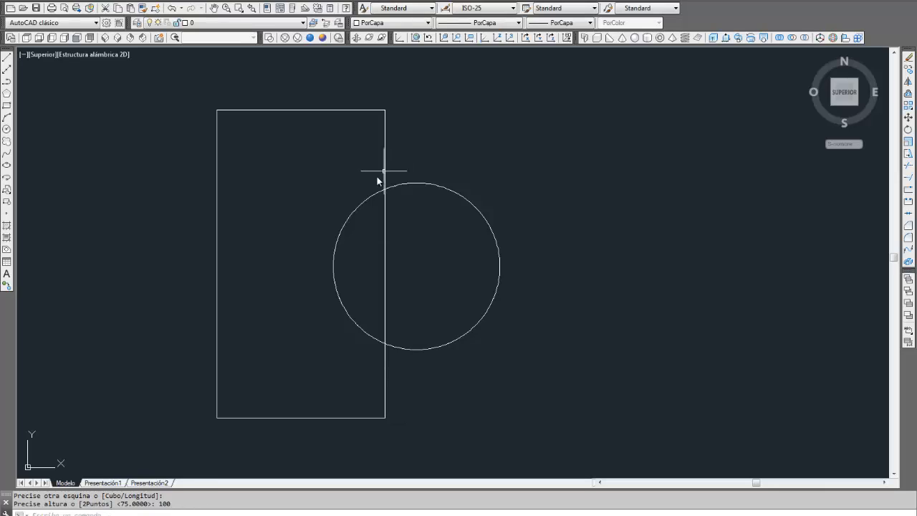
Step: Mirror the box across the cylinder's vertical centre line in the top view, keeping the original box
left_click(908, 83)
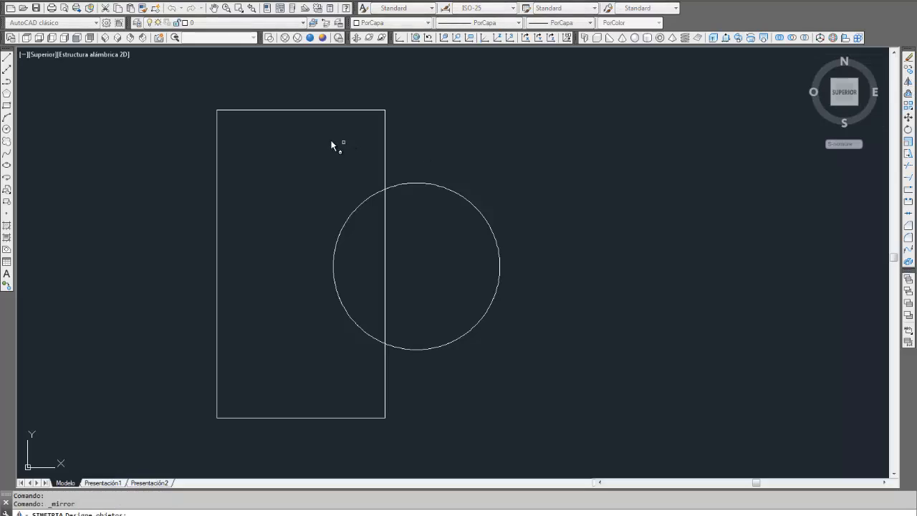
left_click(387, 142)
key("Return")
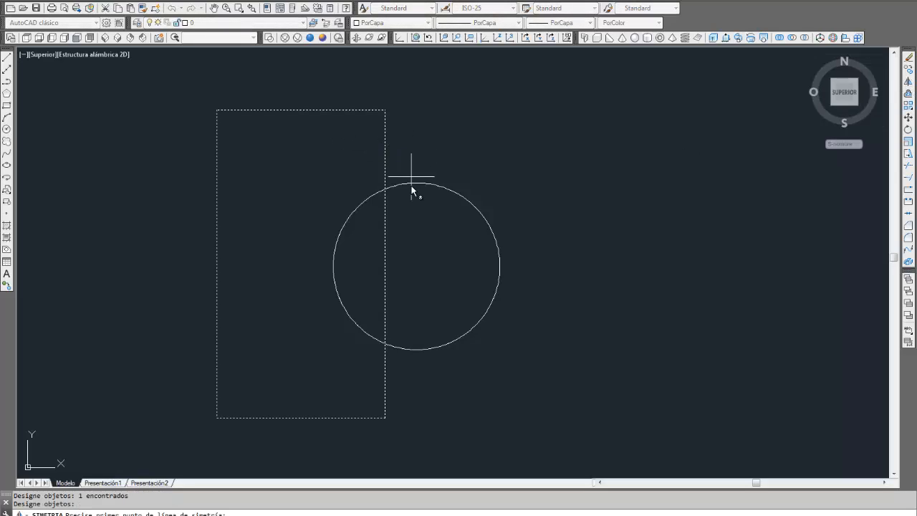
left_click(417, 186)
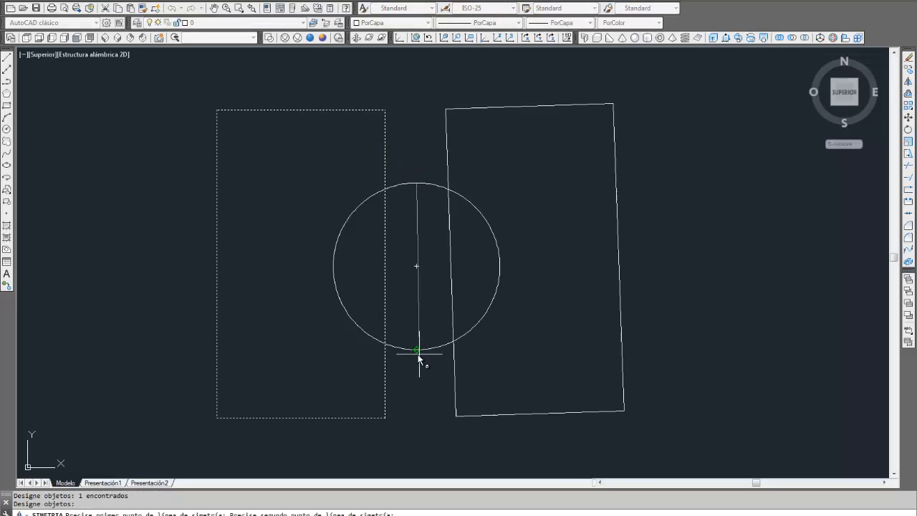
left_click(417, 350)
key("Return")
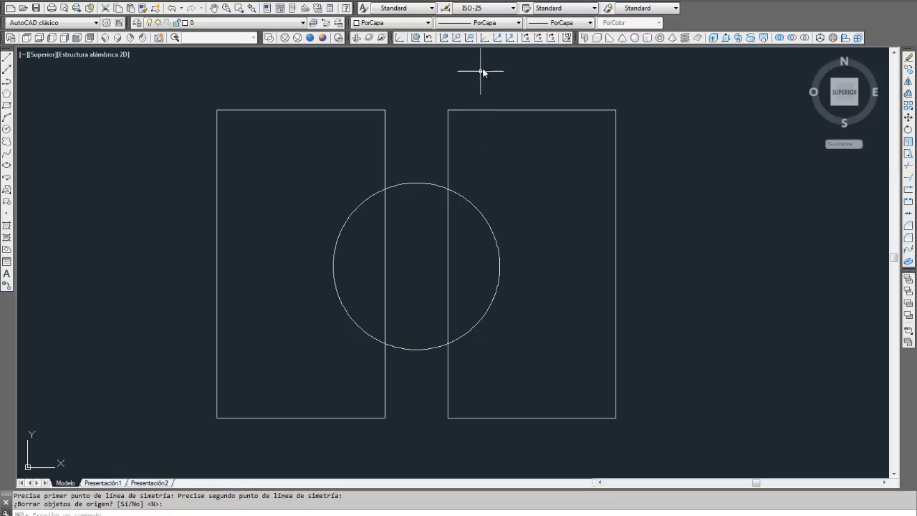
Step: Check the two boxes and the cylinder in the southwest isometric view with hidden lines removed using OCULTA (OC)
left_click(104, 39)
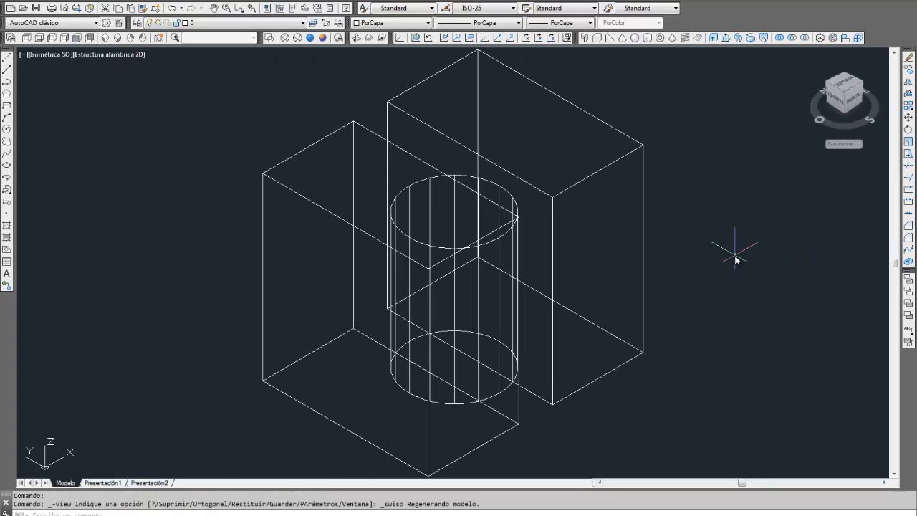
type("oc")
key("Return")
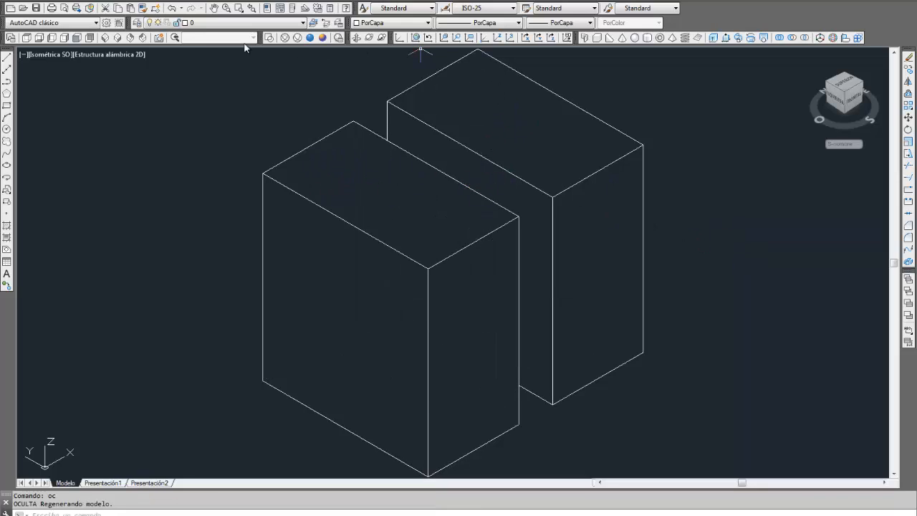
Step: In the front view (Frontal), move both boxes straight up 37.5 with Ortho on, and return to the southwest isometric view
left_click(77, 37)
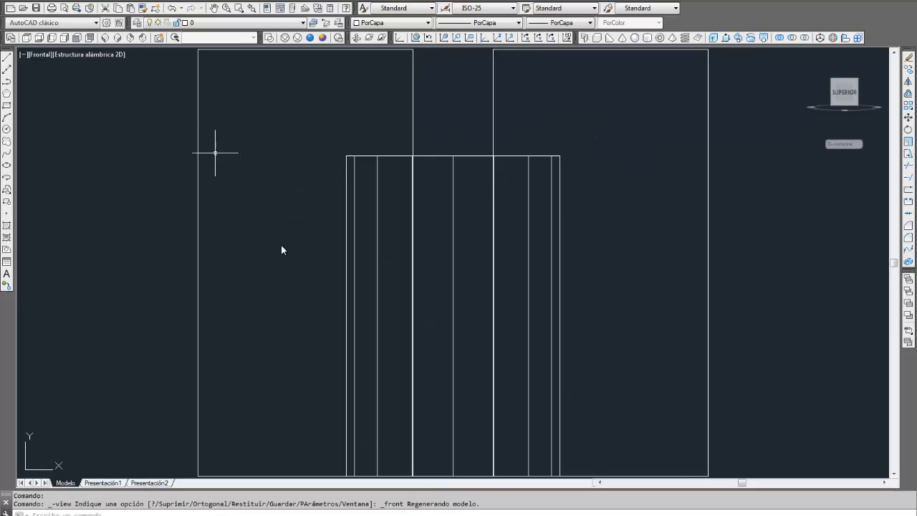
scroll(284, 245, "down", 2)
scroll(283, 245, "up", 2)
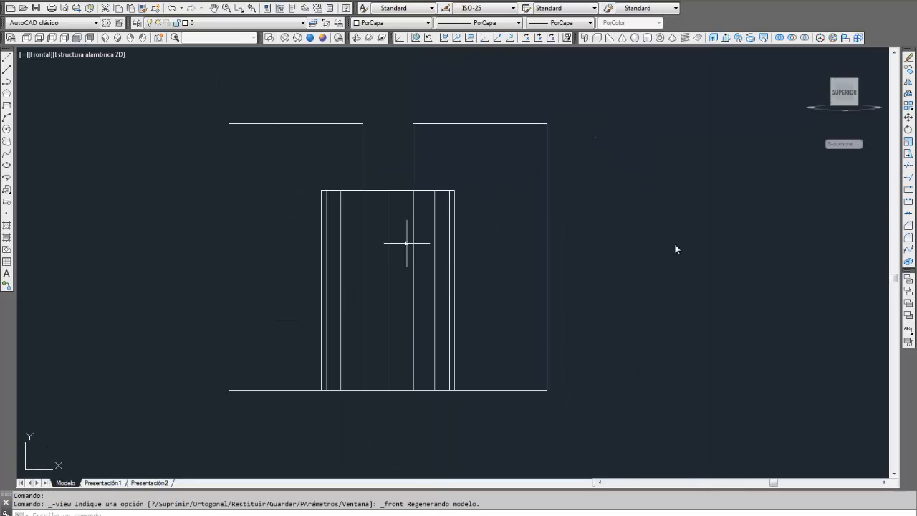
left_click(907, 117)
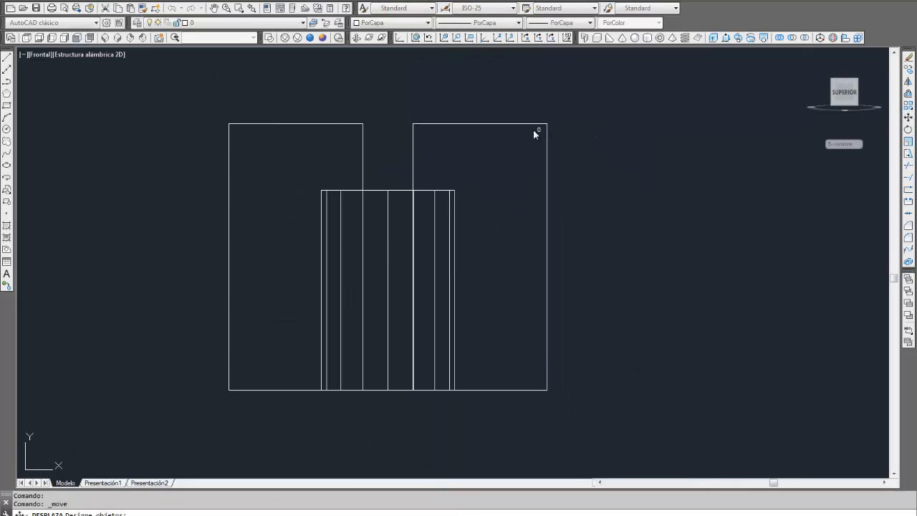
left_click(547, 140)
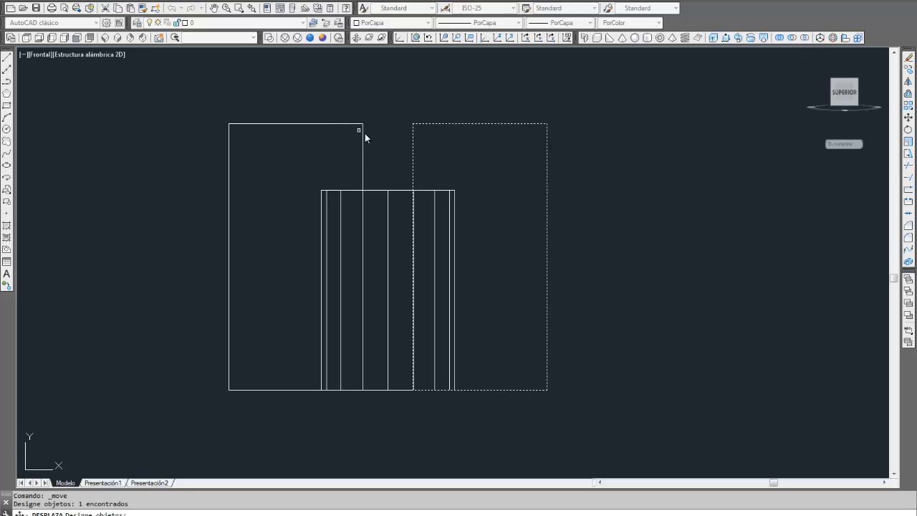
left_click(364, 136)
key("Return")
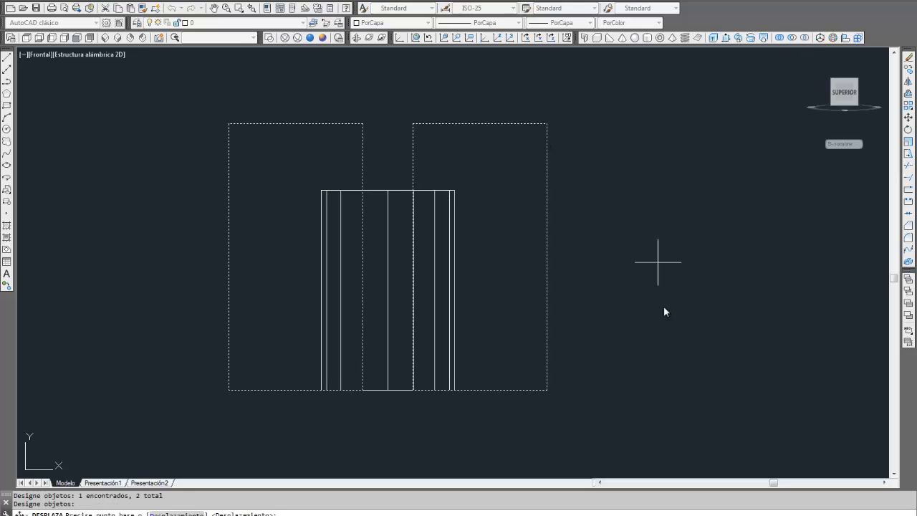
left_click(655, 315)
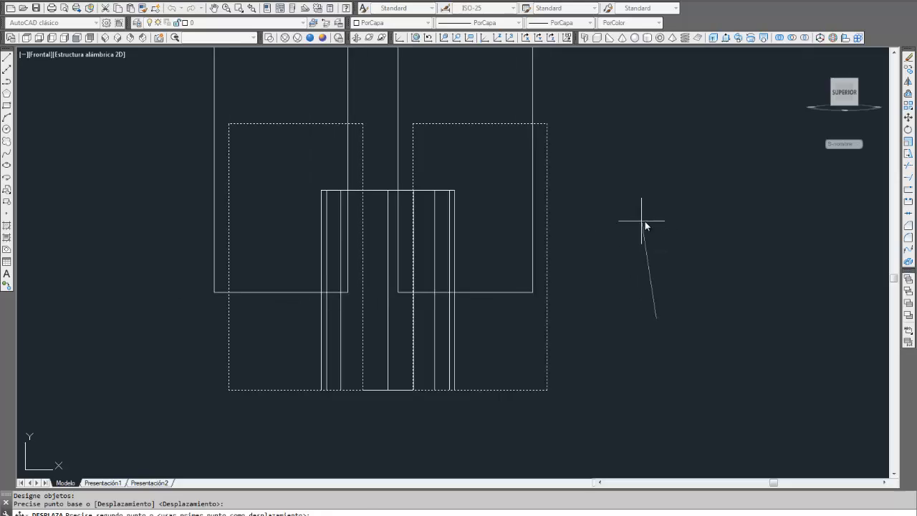
key("F8")
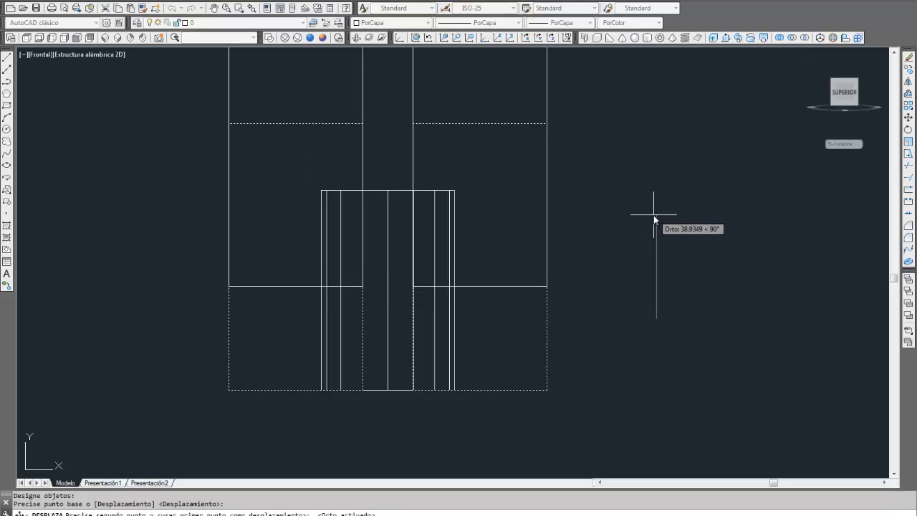
type("37.5")
key("Return")
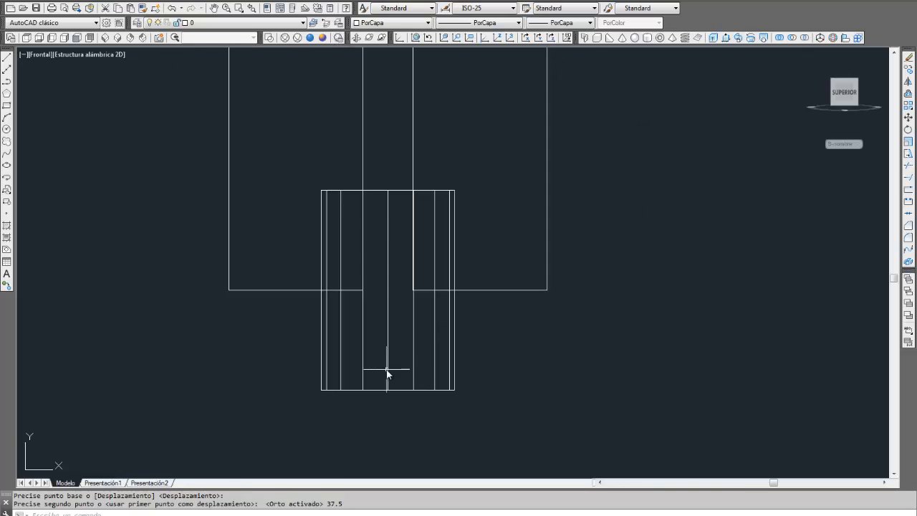
left_click(106, 38)
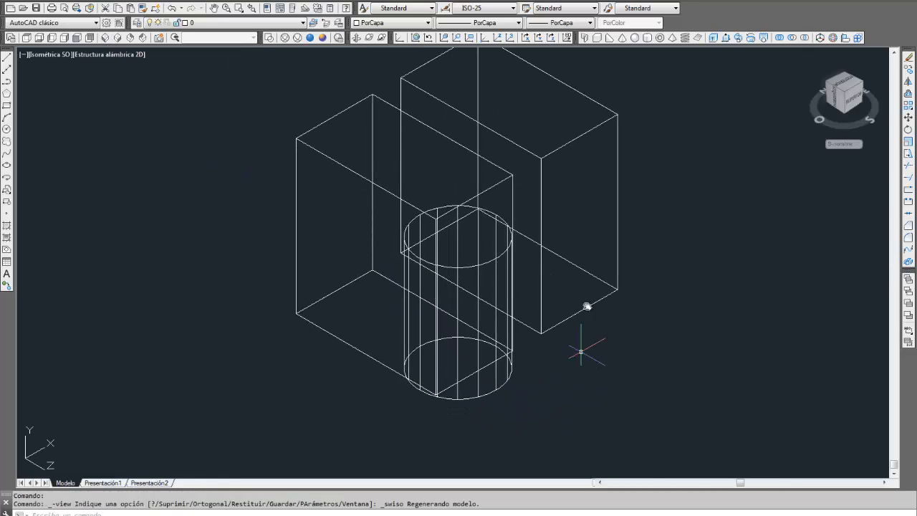
Step: Subtract both boxes from the cylinder to form the stepped piece, and check it with hidden lines removed using OCULTA (OC)
left_click(792, 37)
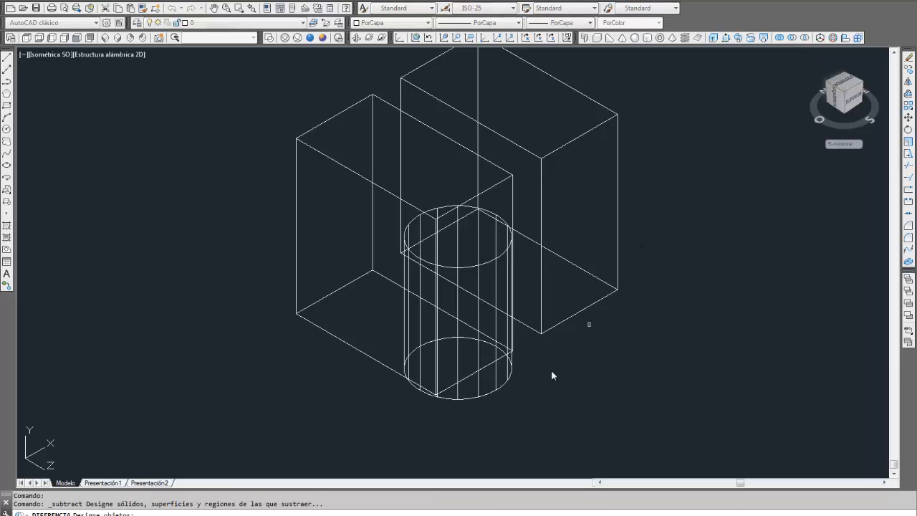
left_click(501, 387)
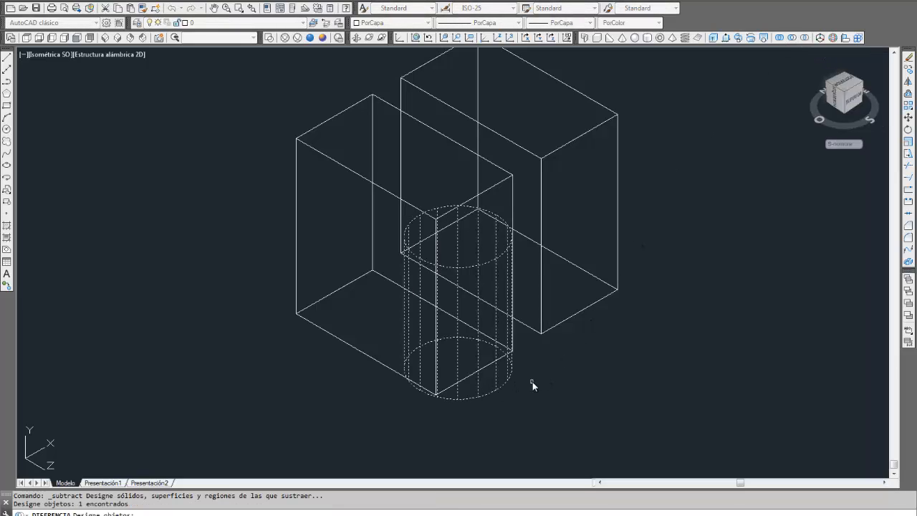
key("Return")
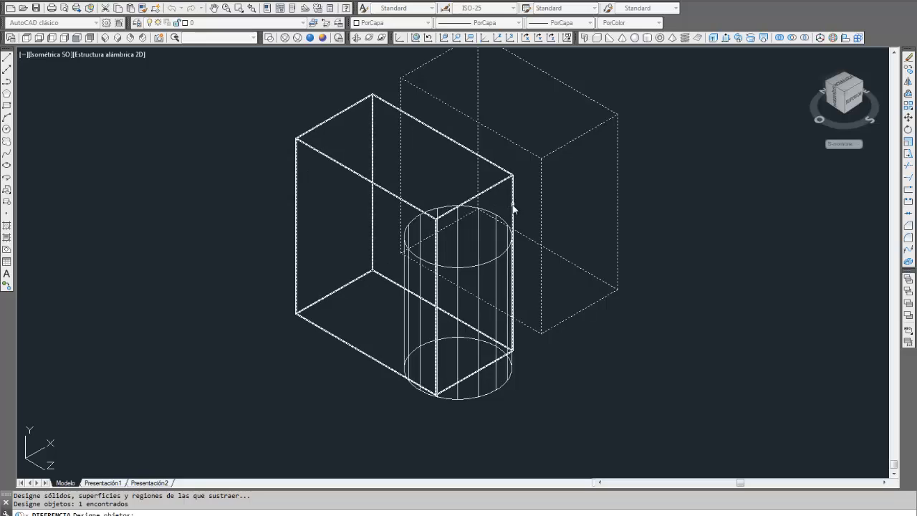
left_click(515, 213)
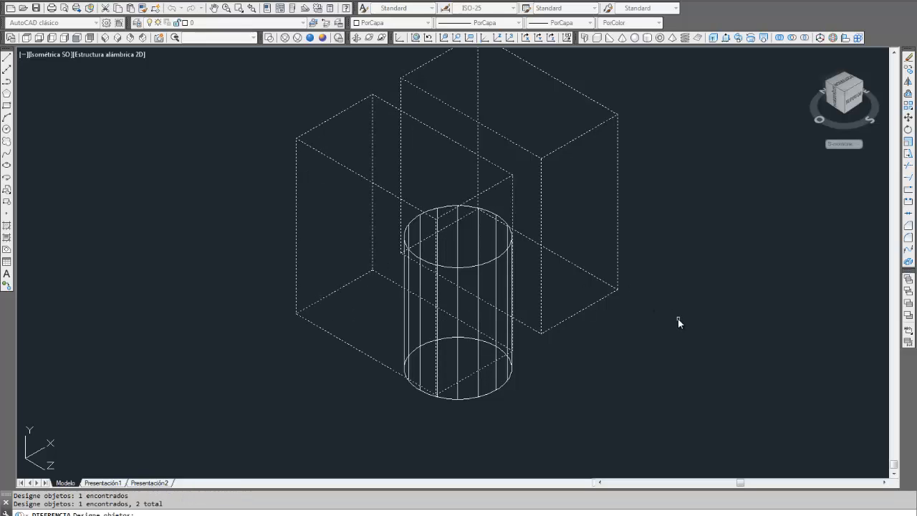
key("Return")
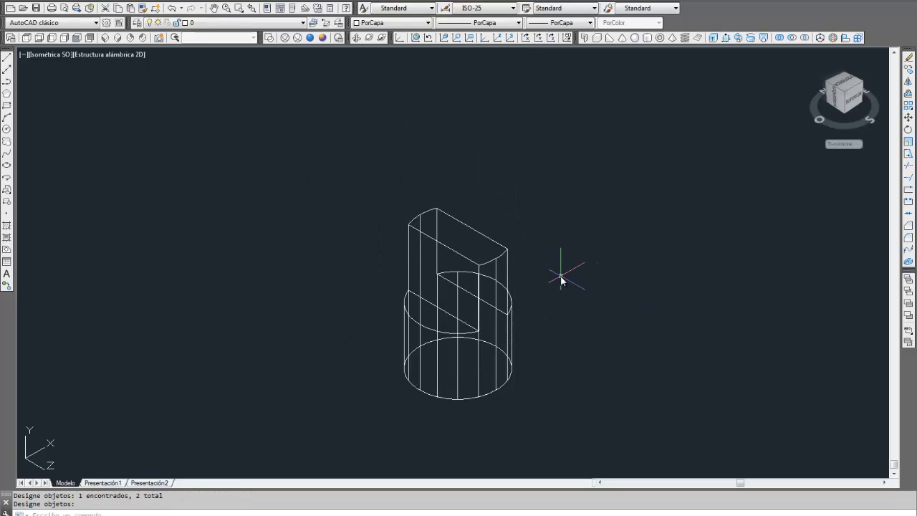
type("oc")
key("Return")
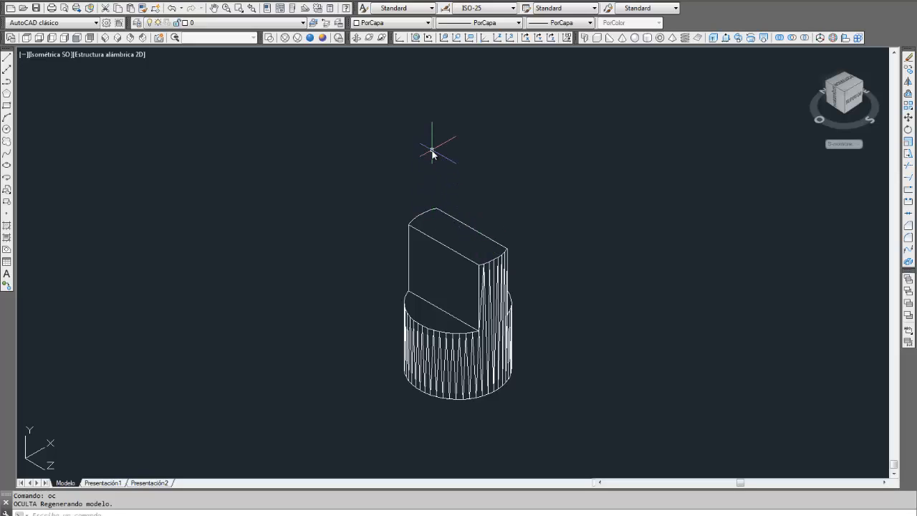
Step: In the top view, create a cylinder of radius 25 and height 75 to the right of the finished stepped piece
left_click(358, 515)
left_click(26, 37)
scroll(538, 348, "down", 4)
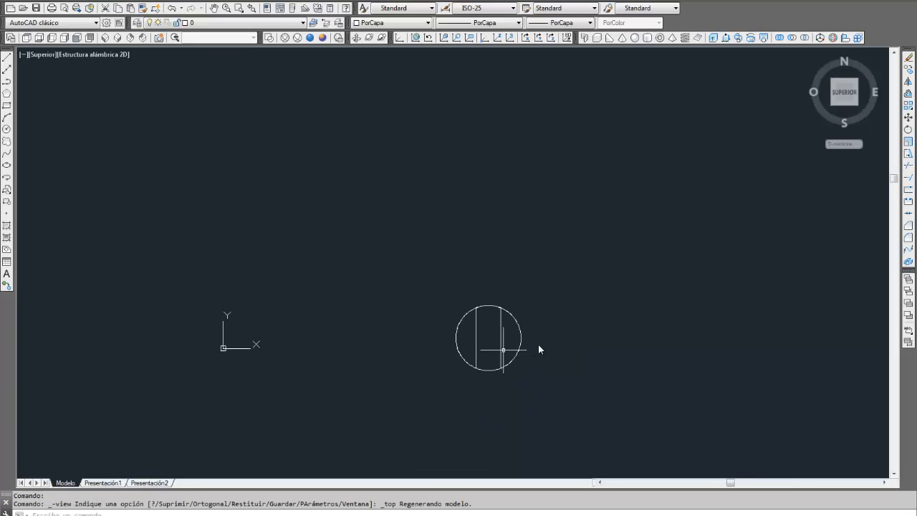
mouse_move(503, 350)
middle_mouse_down()
mouse_move(427, 306)
mouse_move(281, 253)
middle_mouse_up()
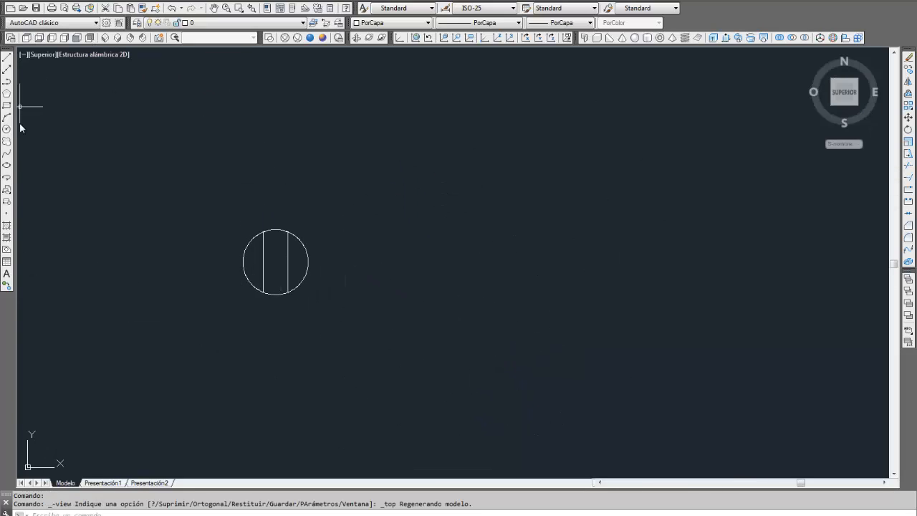
left_click(647, 38)
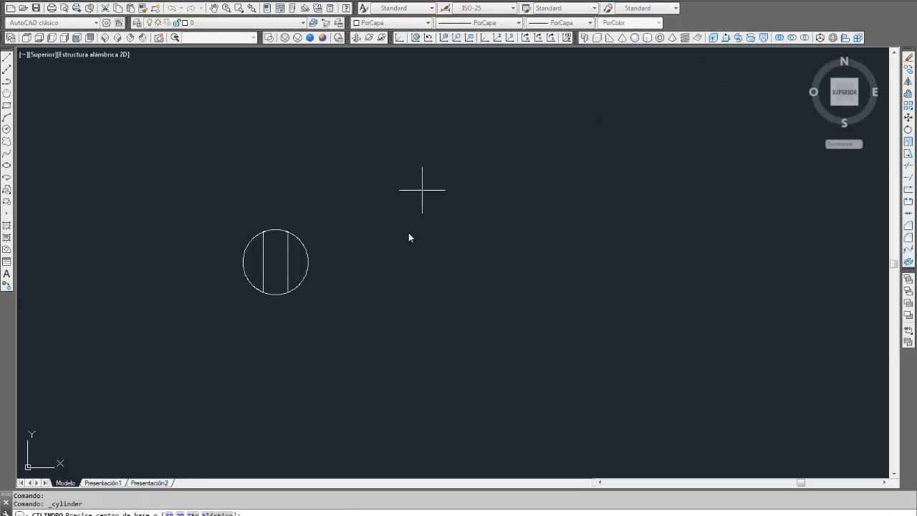
left_click(435, 266)
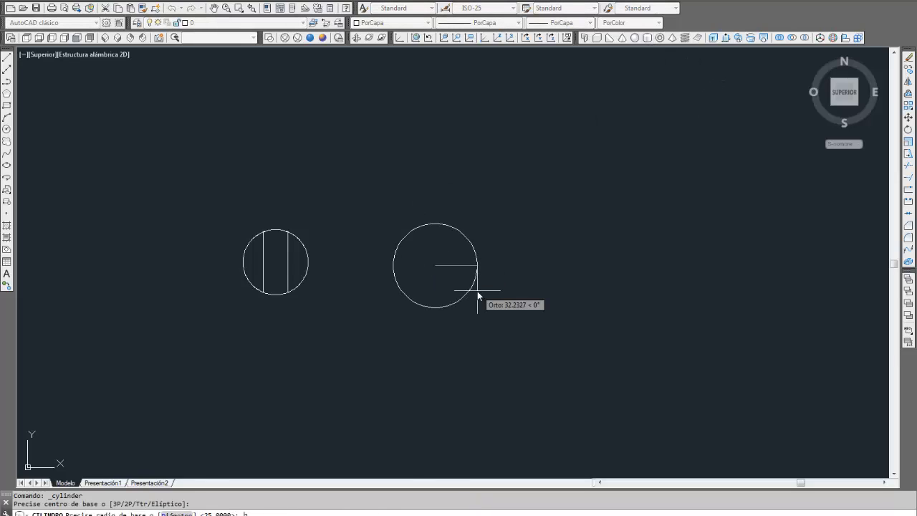
type("25")
key("Return")
type("75")
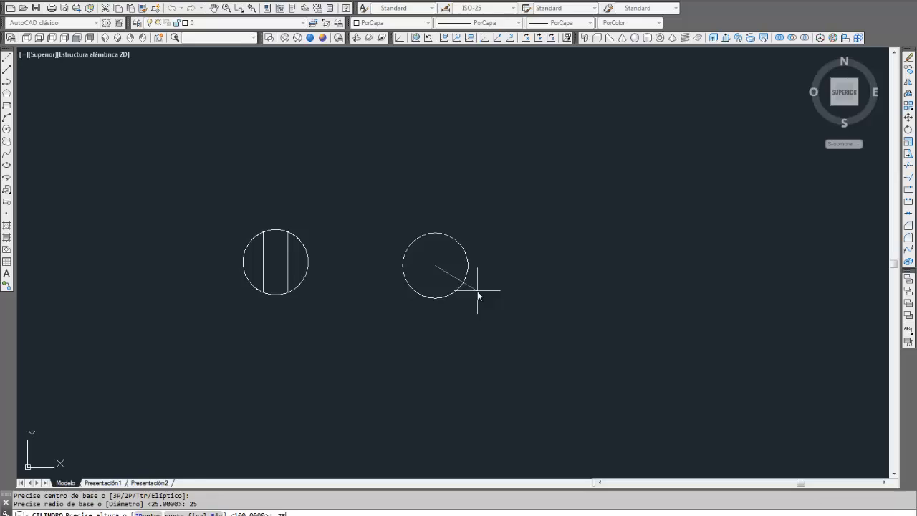
key("Return")
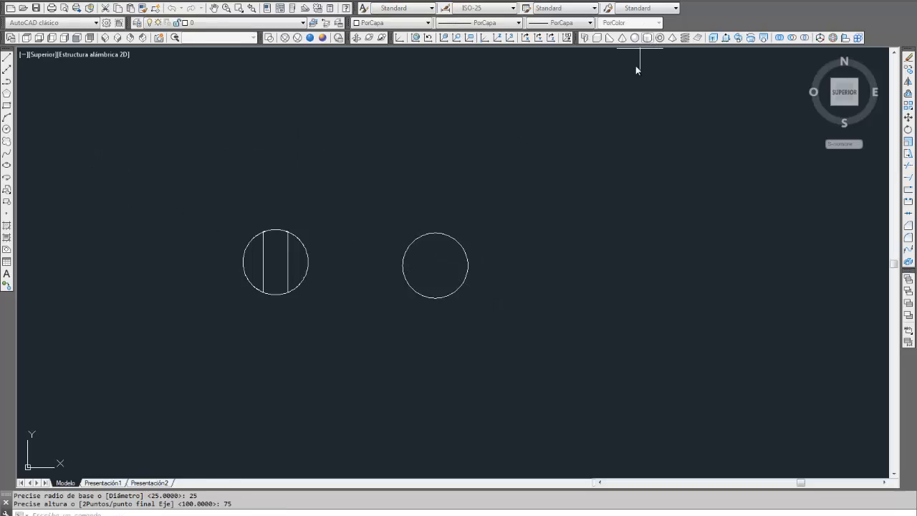
Step: Create a second cylinder of radius 20 and height 75, concentric with the new radius 25 cylinder
left_click(647, 37)
left_click(434, 266)
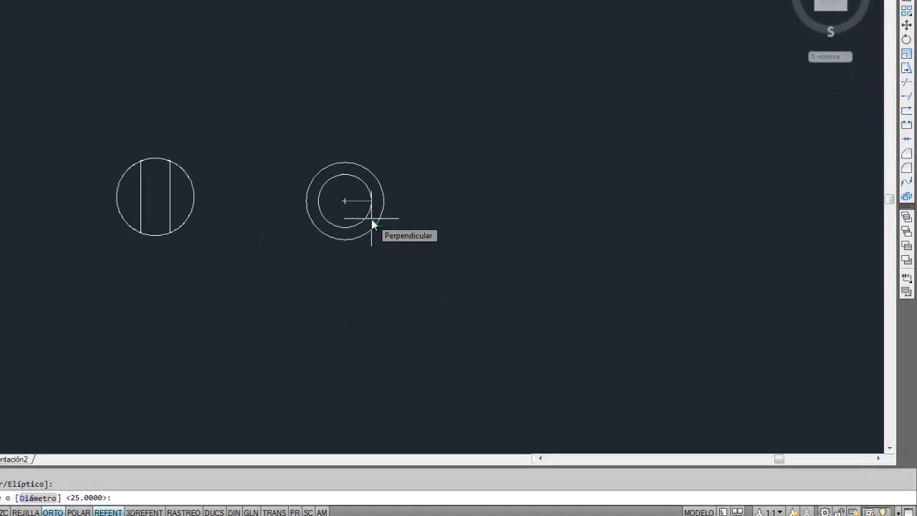
type("20")
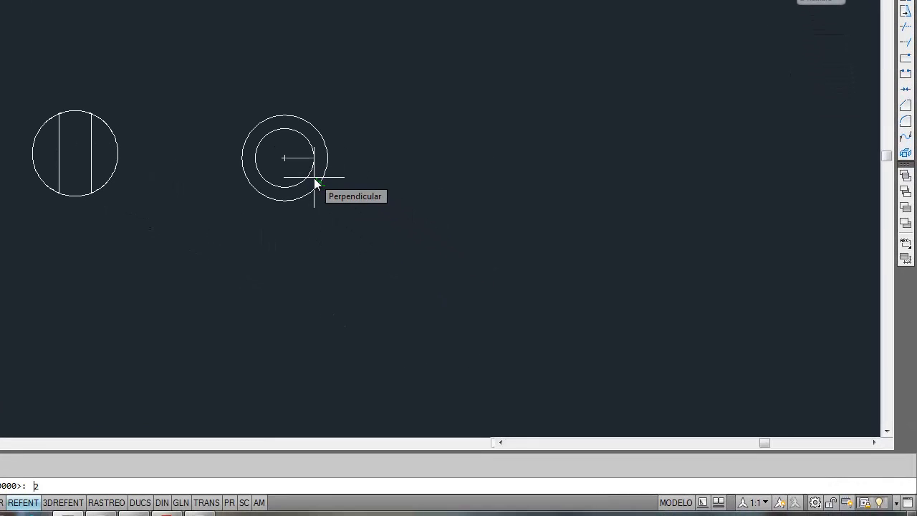
key("Return")
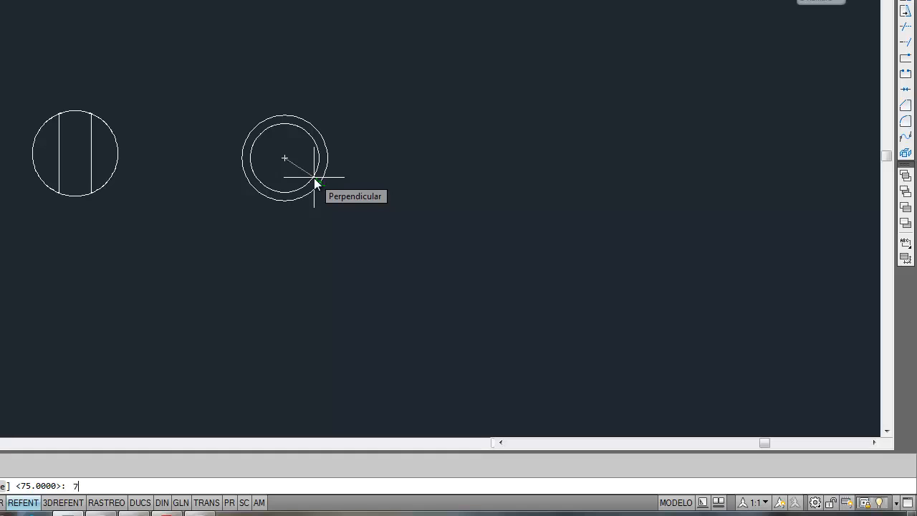
key("Return")
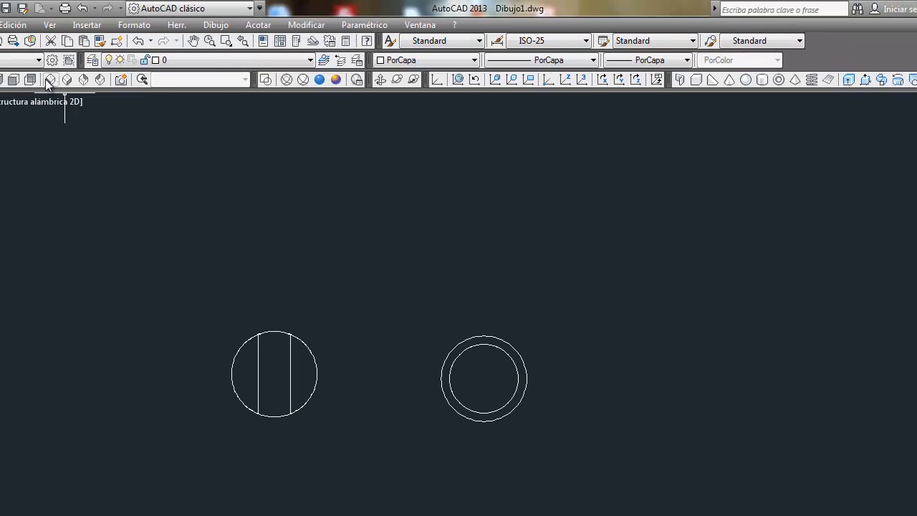
Step: Check the two concentric cylinders in the southwest isometric view with hidden lines removed using OCULTA (OC)
left_click(50, 79)
mouse_move(726, 403)
middle_mouse_down()
mouse_move(616, 420)
mouse_move(582, 460)
middle_mouse_up()
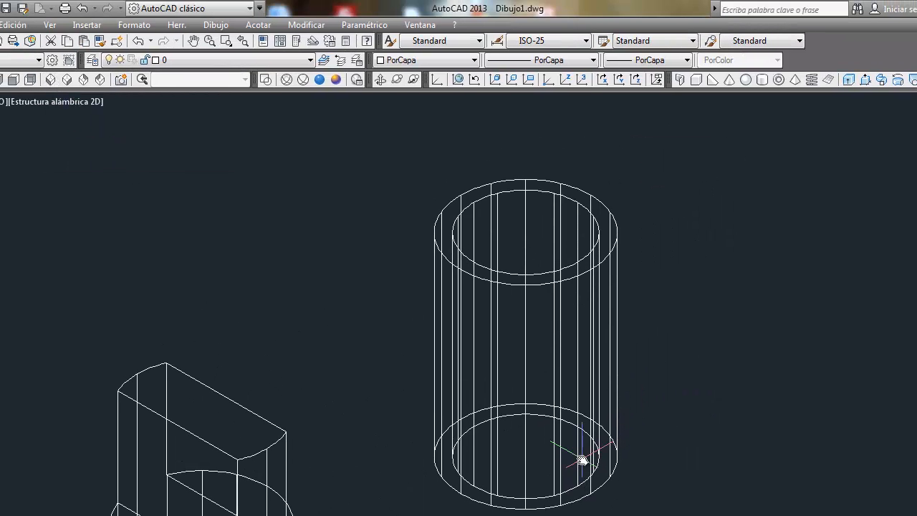
type("oc")
key("Return")
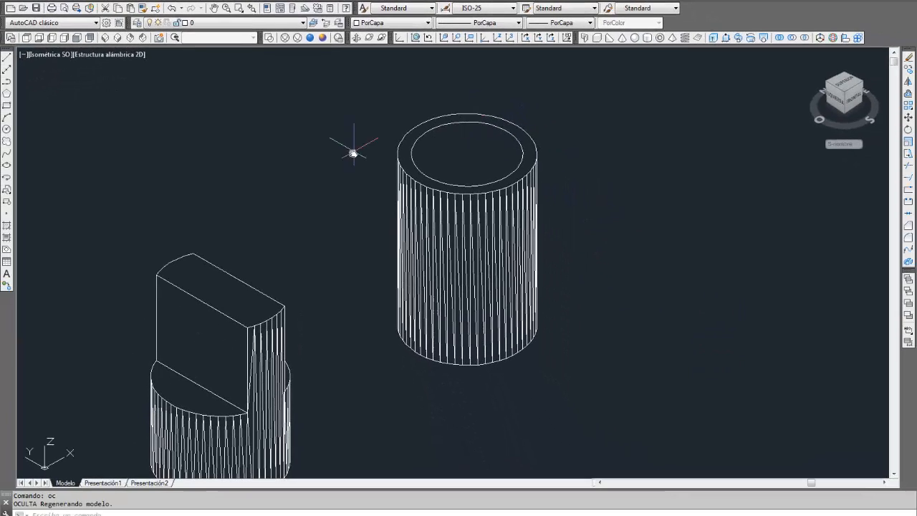
Step: Subtract the inner cylinder from the outer one to make a hollow tube
left_click(791, 37)
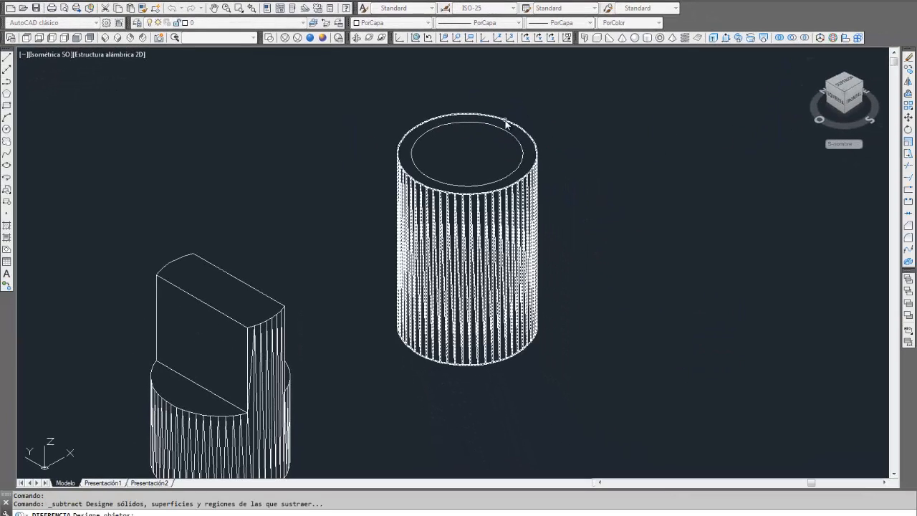
left_click(505, 118)
left_click(504, 133)
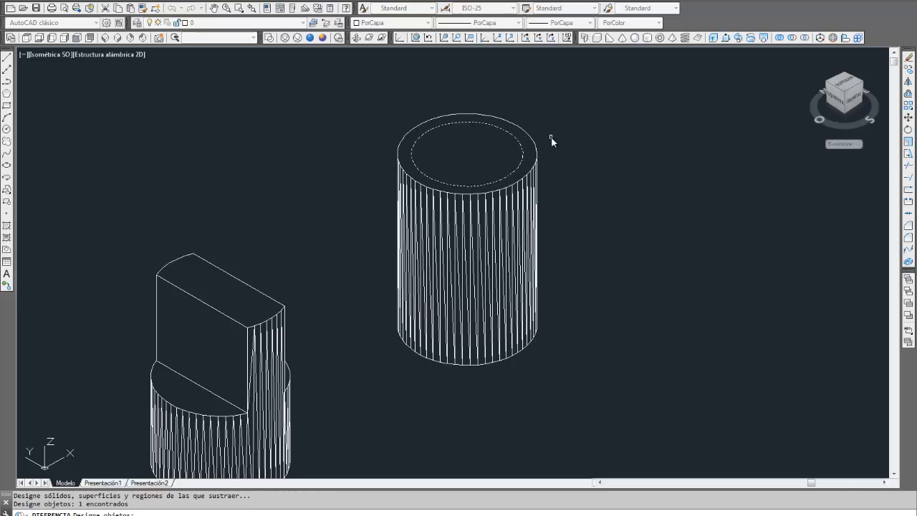
key("Return")
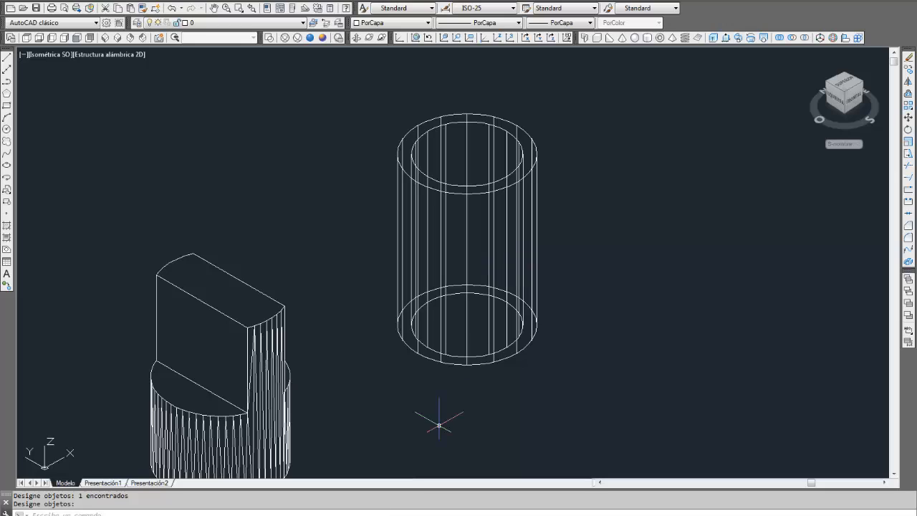
Step: Consult the PDF exercise sheet, and in the top view create a box 15 high crossing the tube horizontally and extending past both sides
key("alt+Tab")
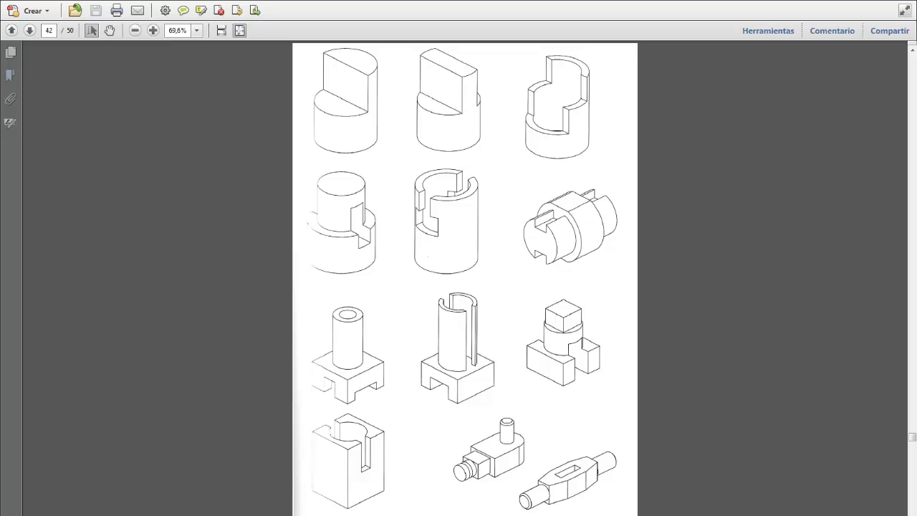
key("alt+Tab")
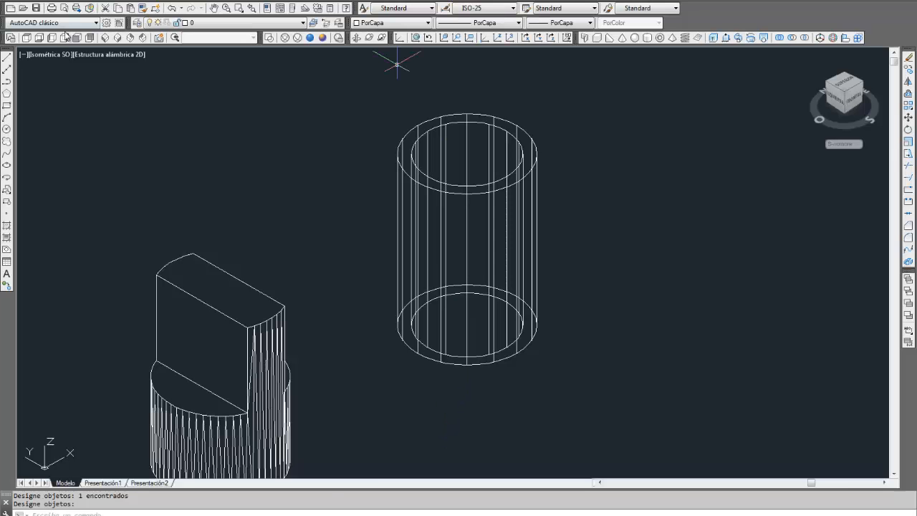
left_click(26, 37)
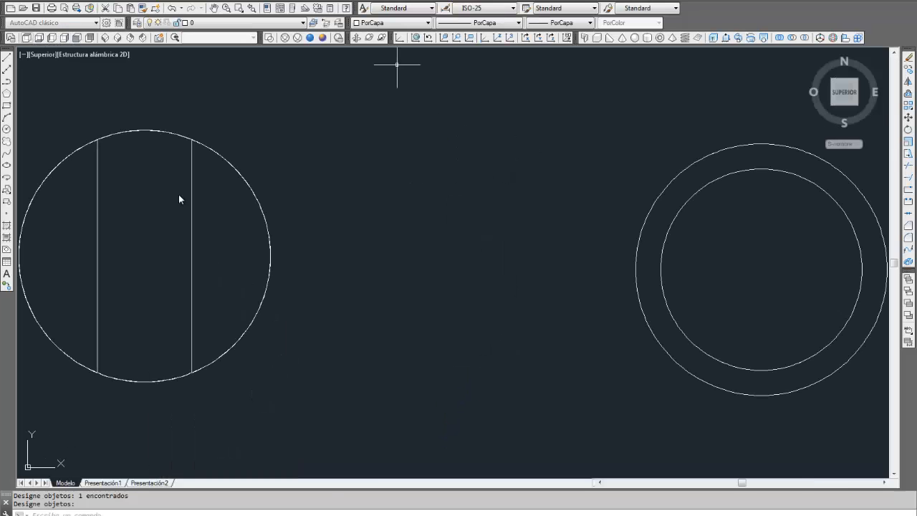
middle_click_drag(436, 358, 321, 344)
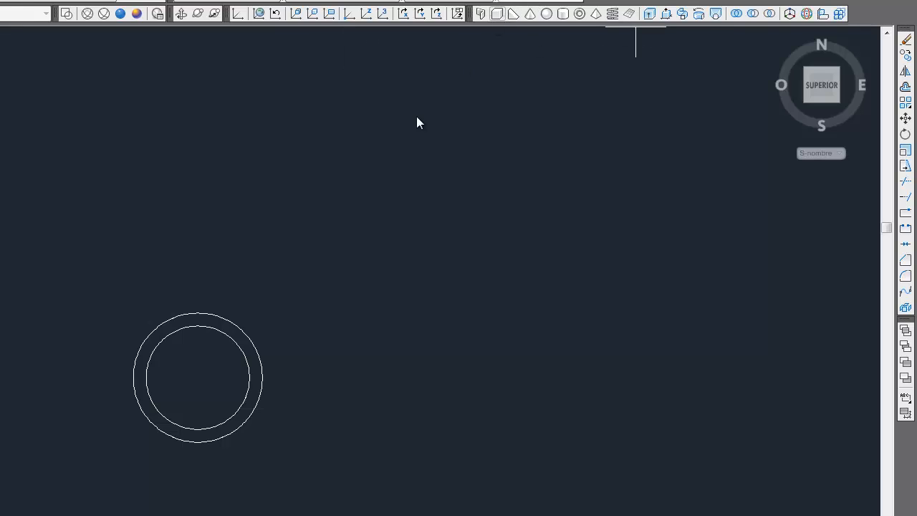
left_click(95, 356)
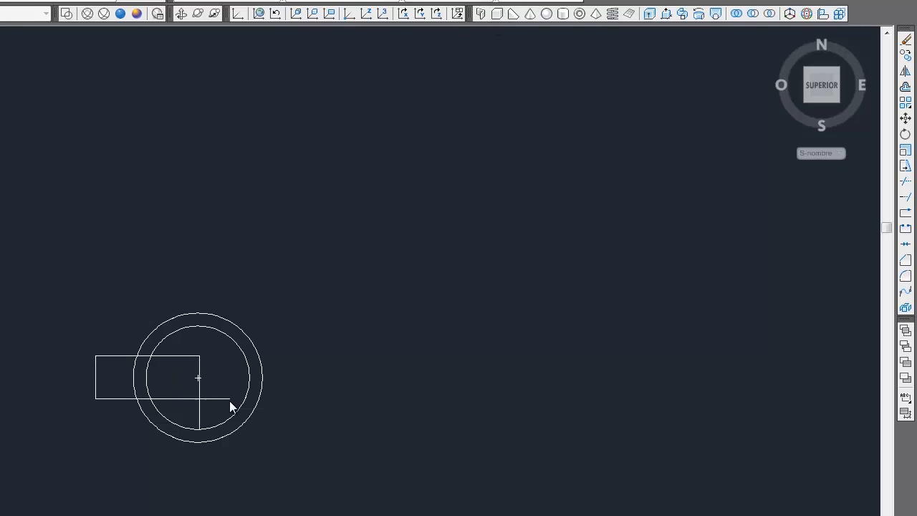
left_click(336, 402)
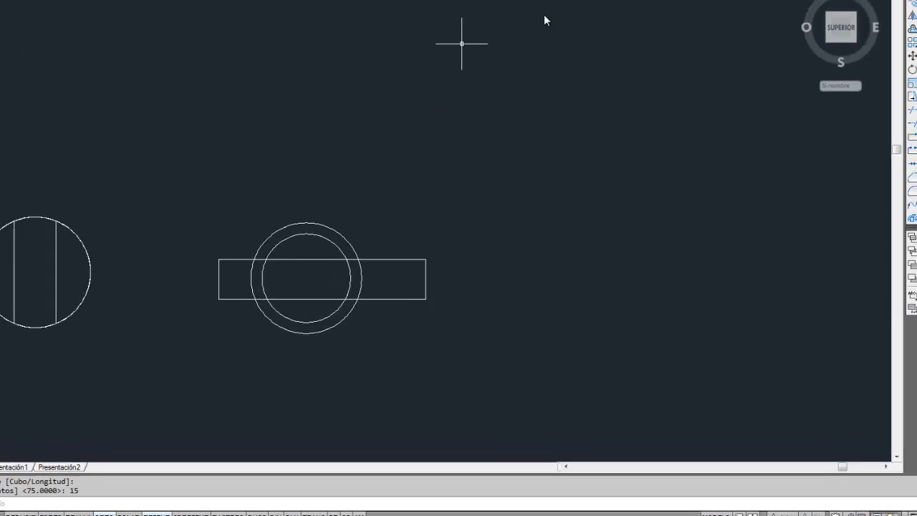
Step: Create a narrower, longer box 50 high across the tube, lying within the width of the first box
left_click(596, 38)
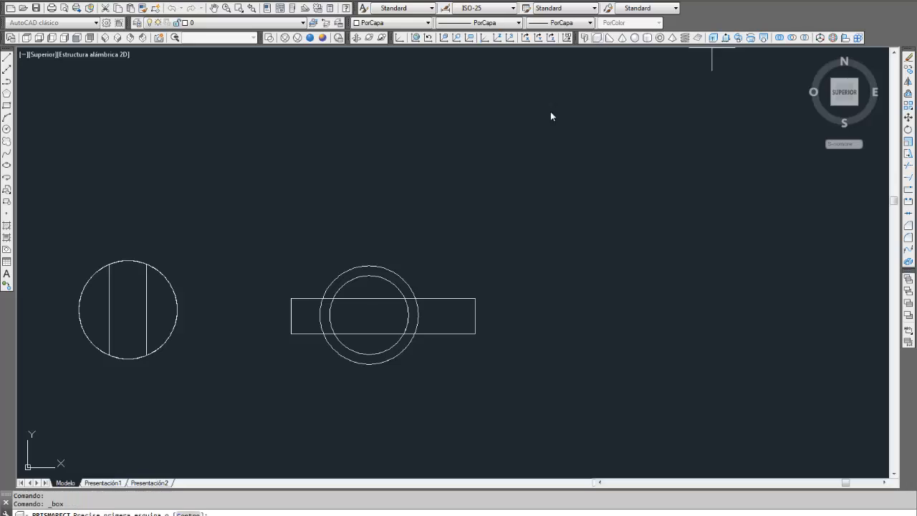
left_click(265, 308)
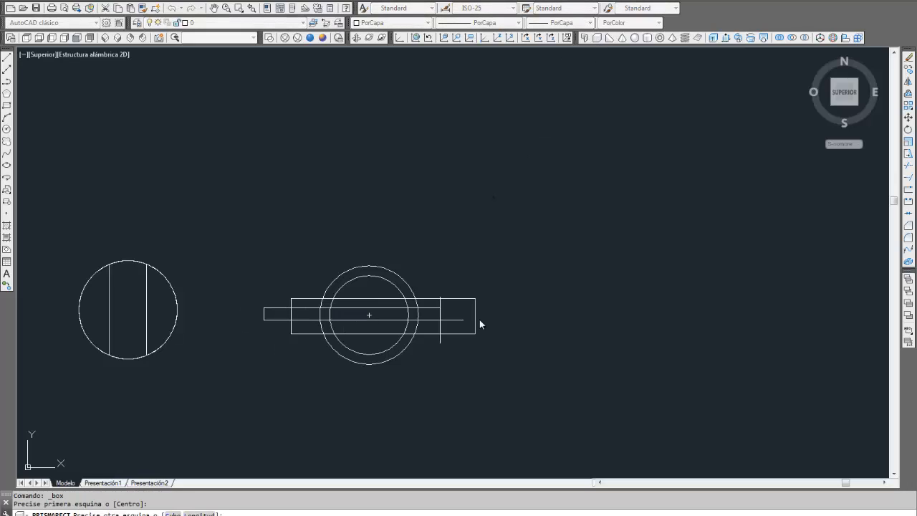
left_click(603, 323)
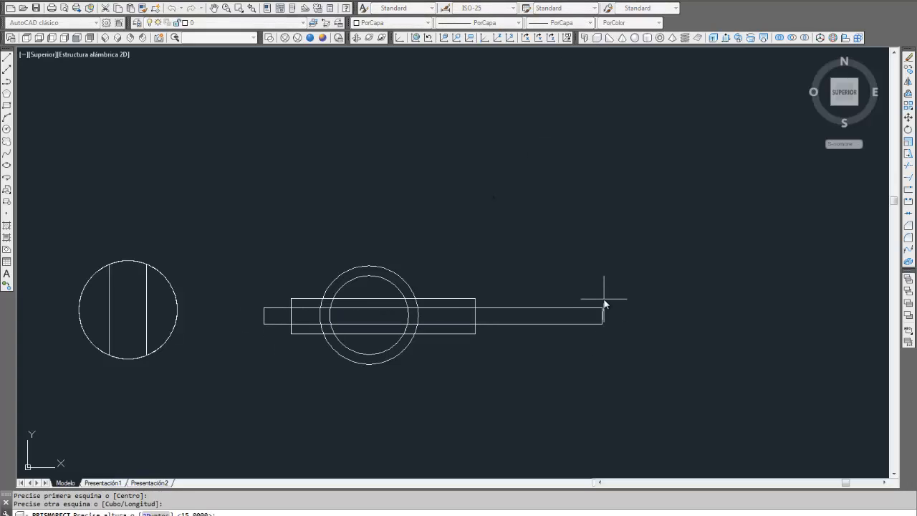
type("50")
key("Return")
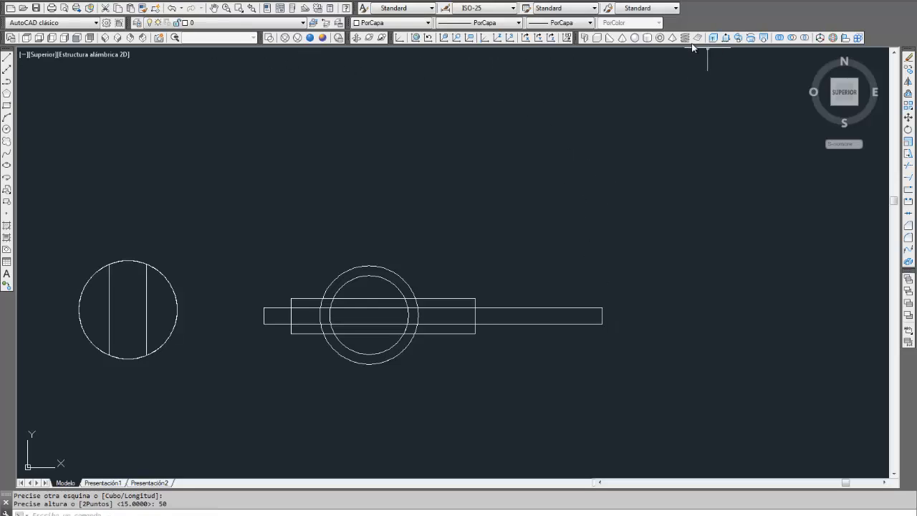
Step: In the southwest isometric view, move the tall narrow box from its bottom end-edge midpoint to the midpoint of the low box's upper end edge
left_click(105, 38)
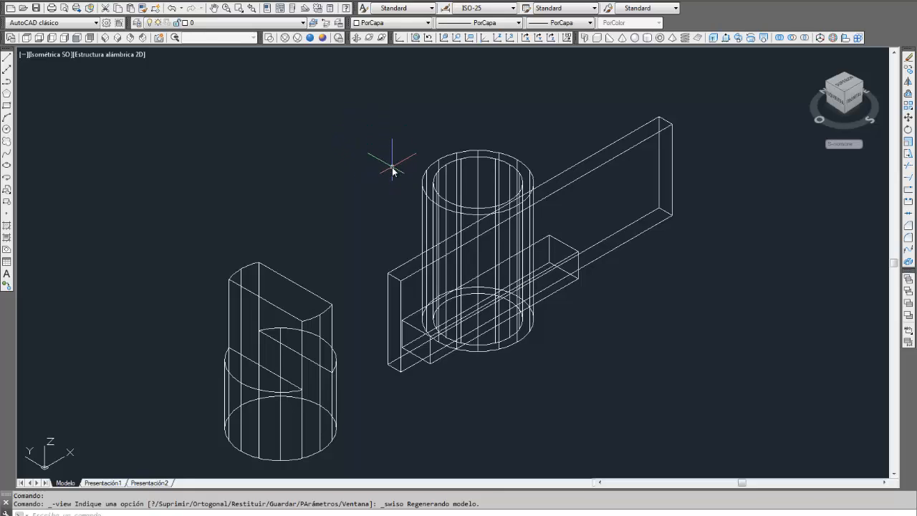
left_click(908, 118)
left_click(389, 276)
key("Return")
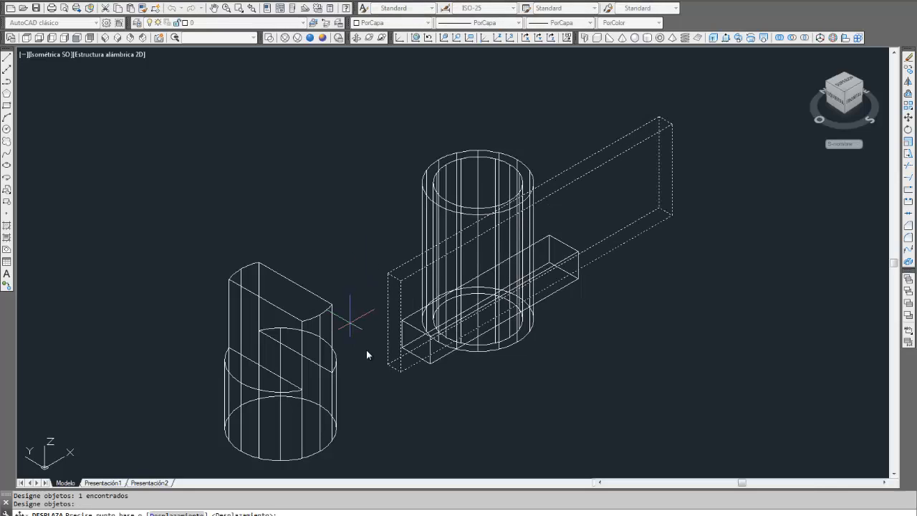
left_click(389, 367)
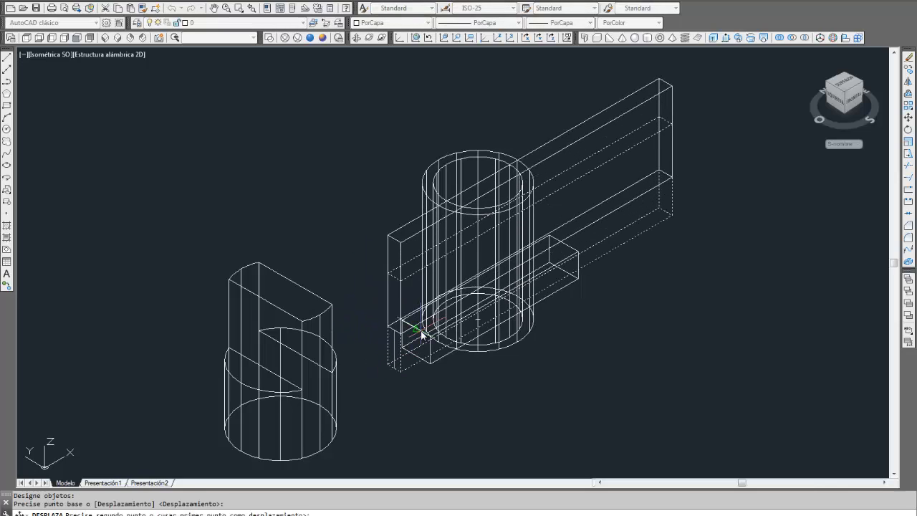
left_click(421, 335)
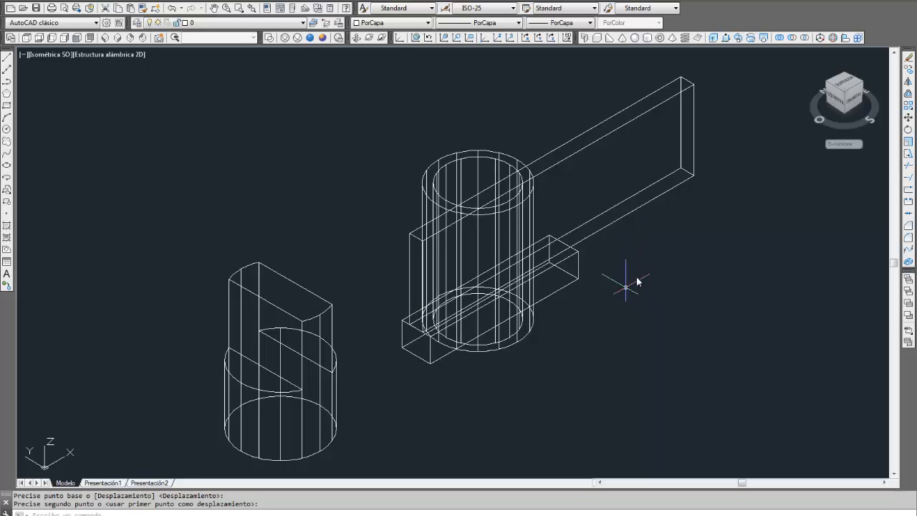
Step: In the front view, move both boxes together straight up until the low box sits just above the tube's mid-height and the tall one passes its top
left_click(76, 38)
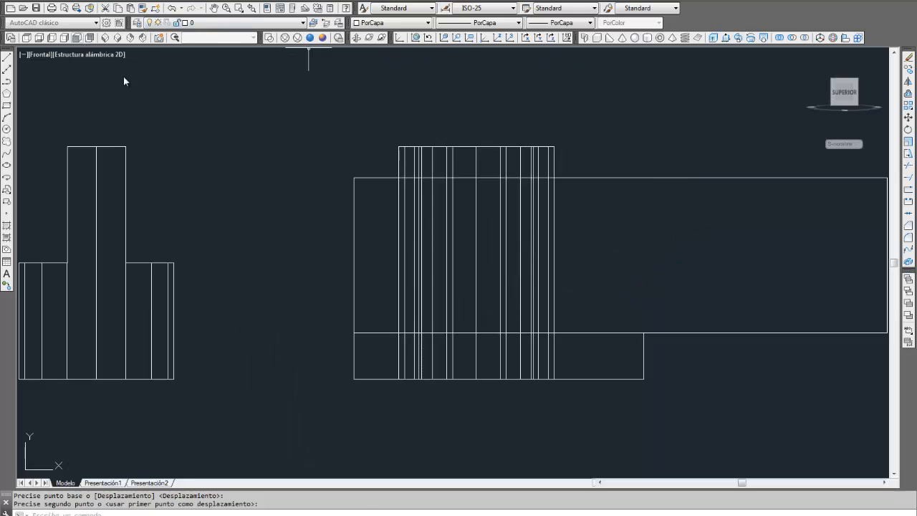
left_click(908, 117)
left_click(574, 149)
left_click(462, 276)
key("Return")
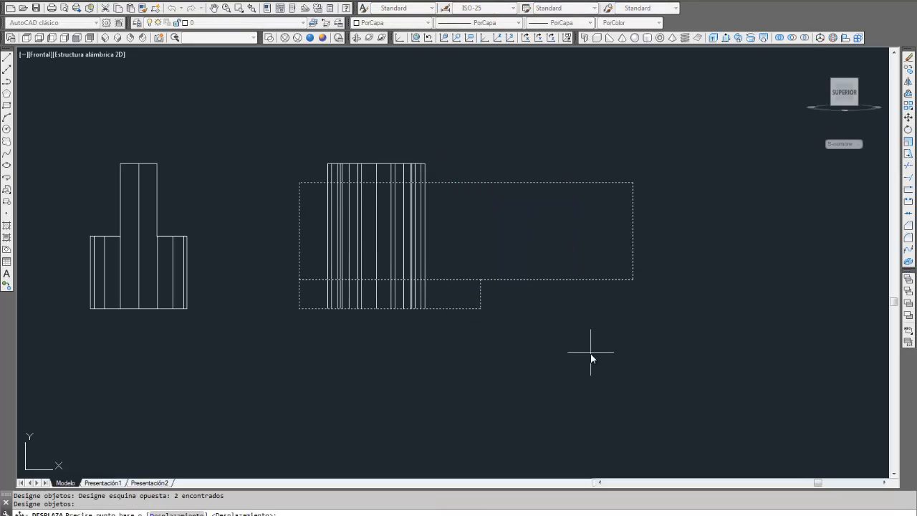
left_click(590, 350)
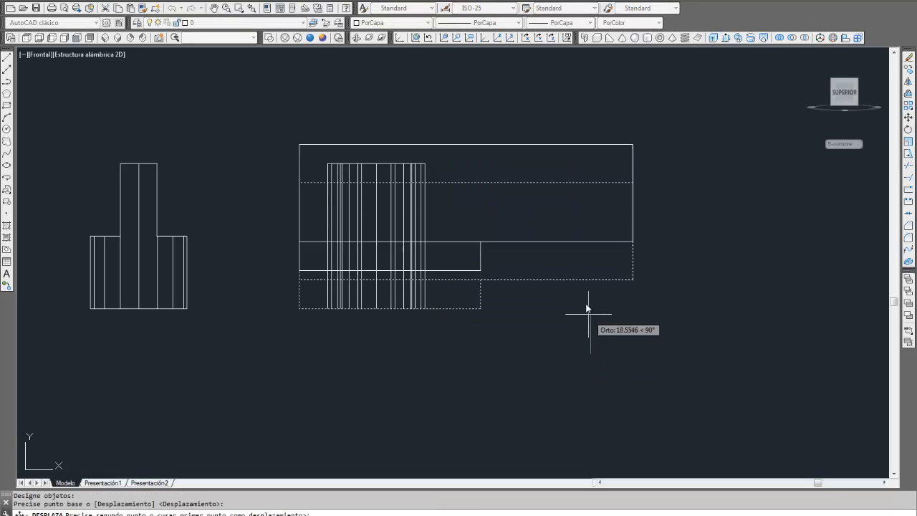
left_click(577, 278)
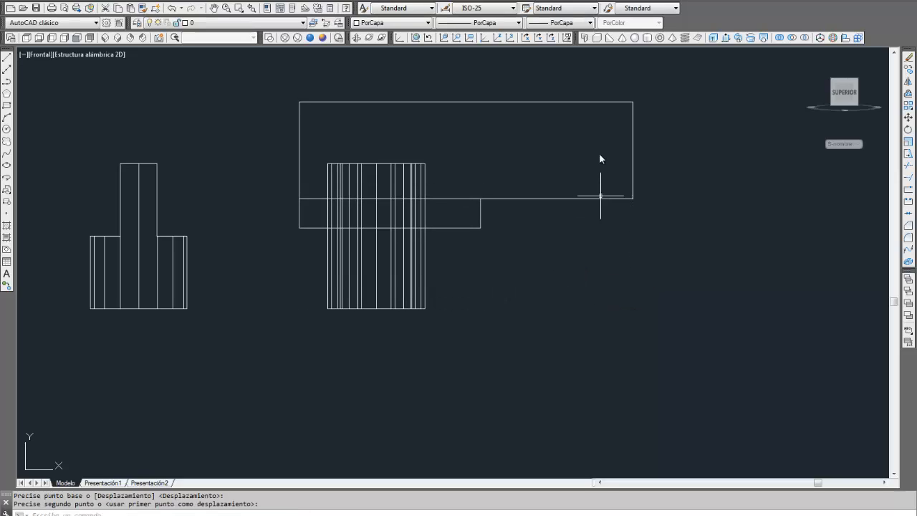
Step: Return to the southwest isometric view and hide the hidden lines to check how the boxes cross the tube
left_click(106, 37)
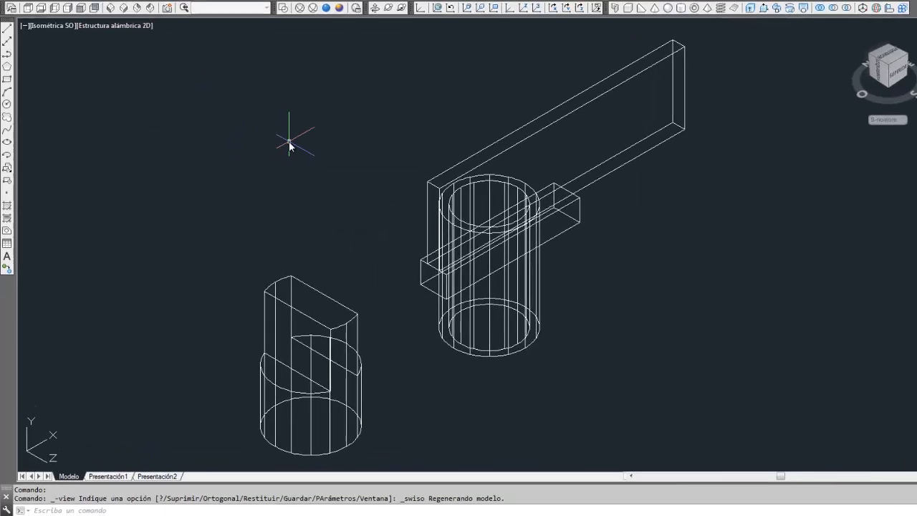
type("oc")
key("Return")
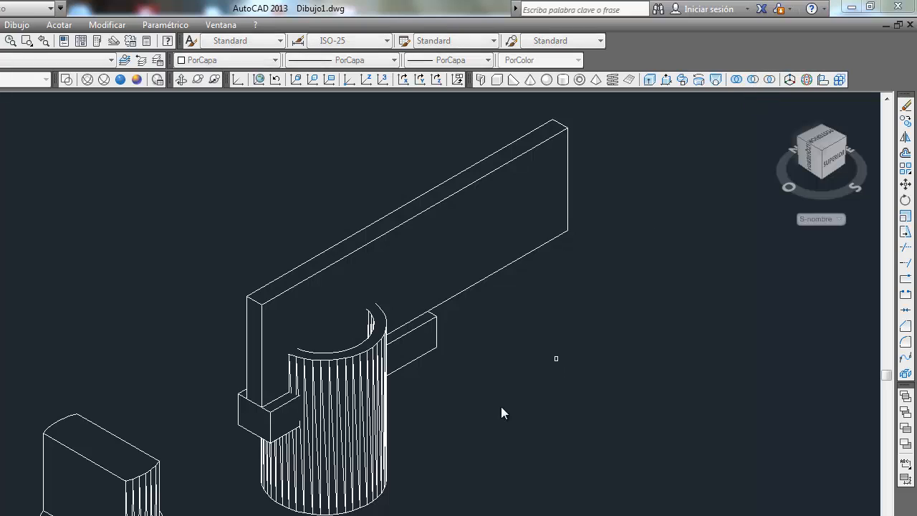
Step: Subtract the low box and the tall narrow box from the hollow tube, and display the model in a shaded visual style
left_click(379, 445)
key("Return")
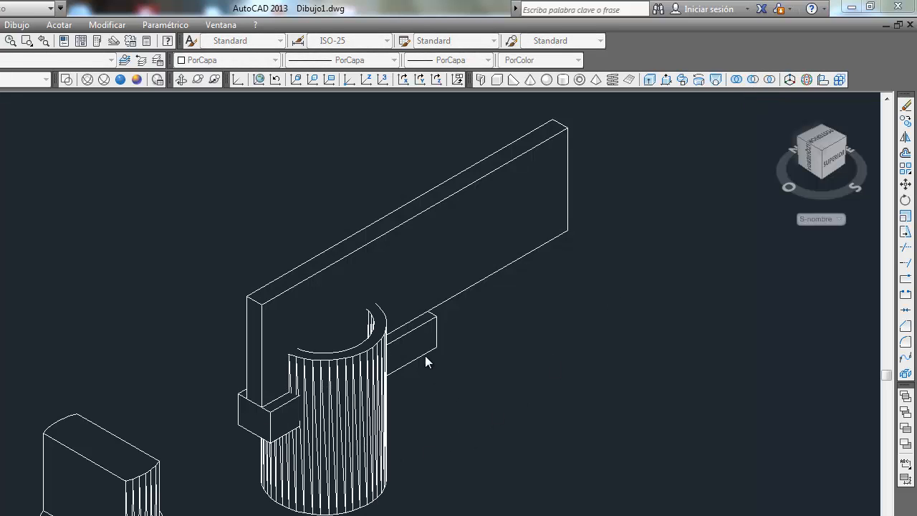
left_click(425, 352)
left_click(466, 291)
key("Return")
key("Return")
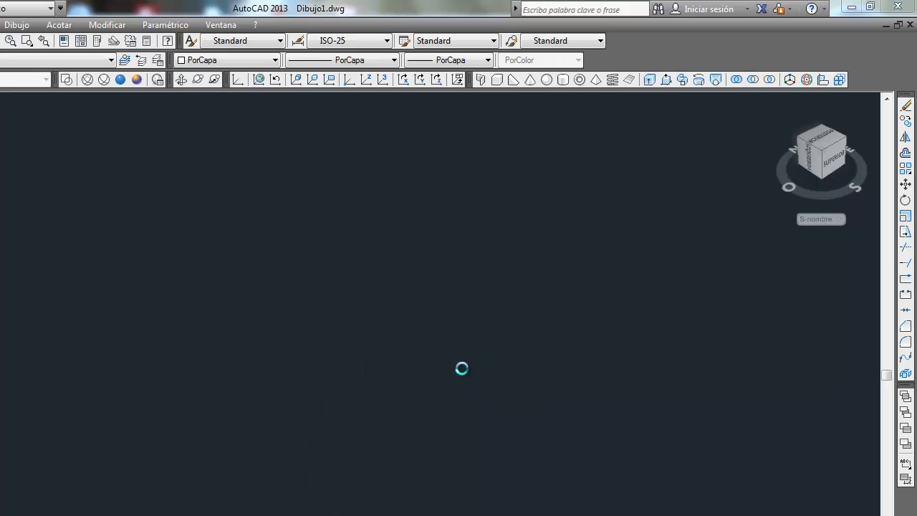
left_click(136, 79)
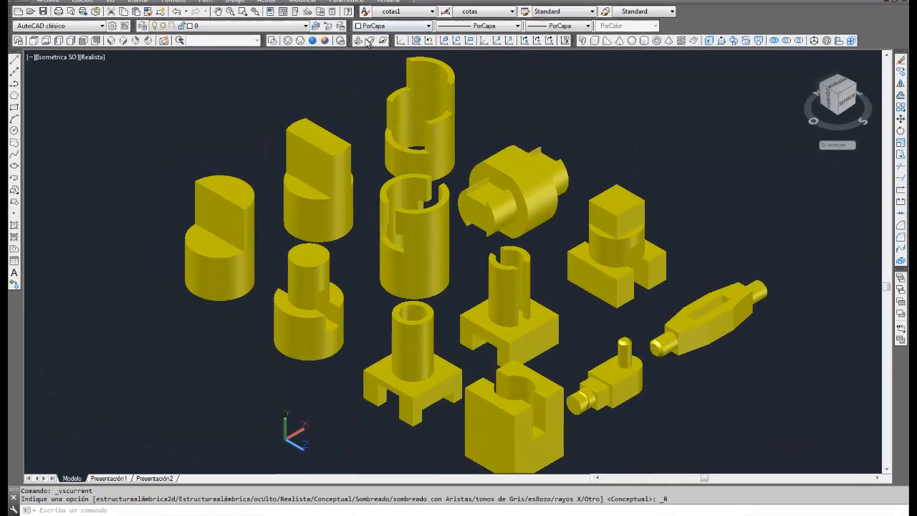
Step: In the drawing of finished exercise pieces, orbit freely around the yellow solids to examine their shapes, and leave the orbit
left_click(370, 39)
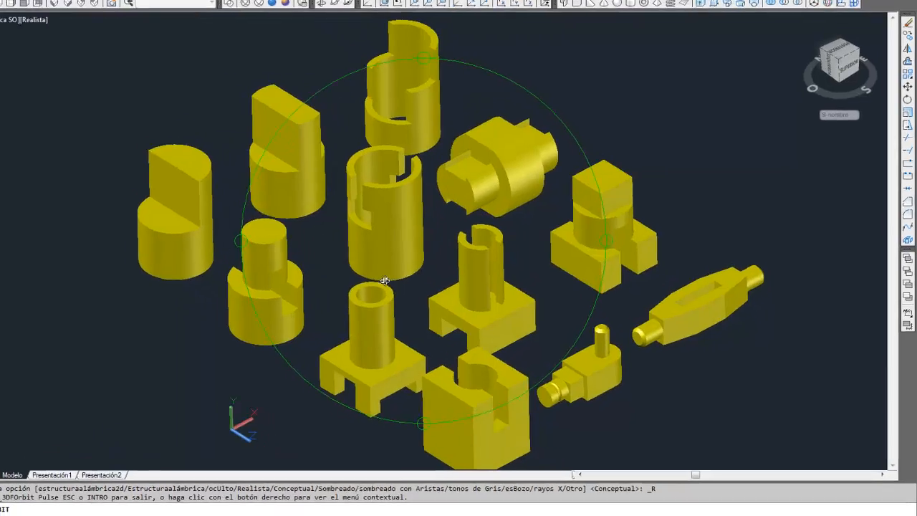
left_click_drag(385, 280, 255, 251)
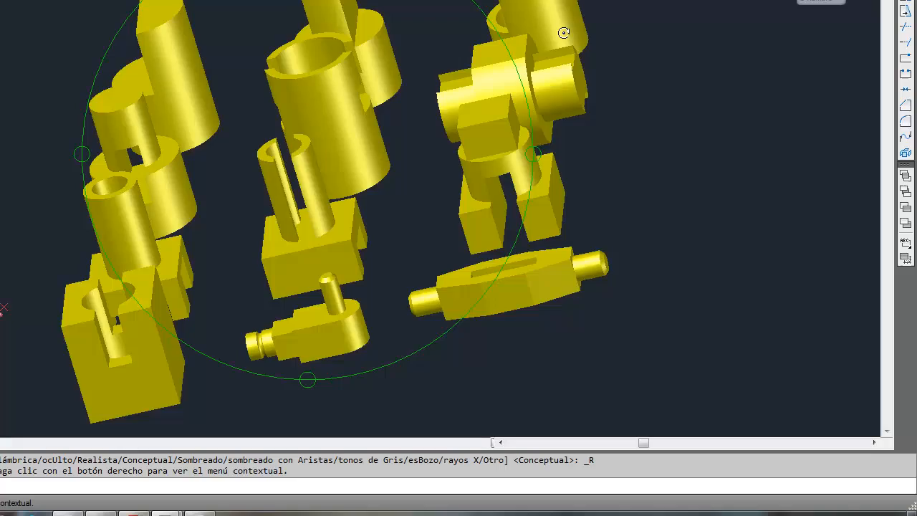
left_click_drag(563, 32, 225, 103)
left_click_drag(211, 129, 219, 117)
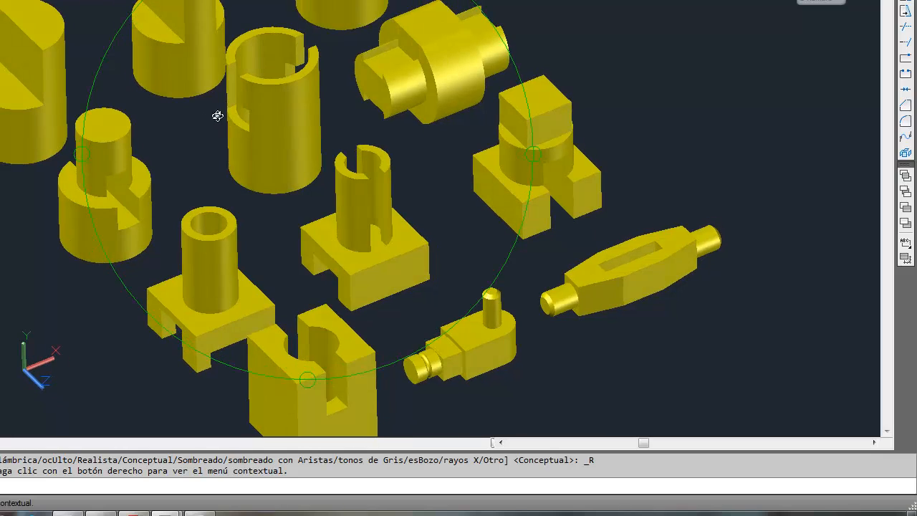
right_click(220, 116)
left_click(326, 133)
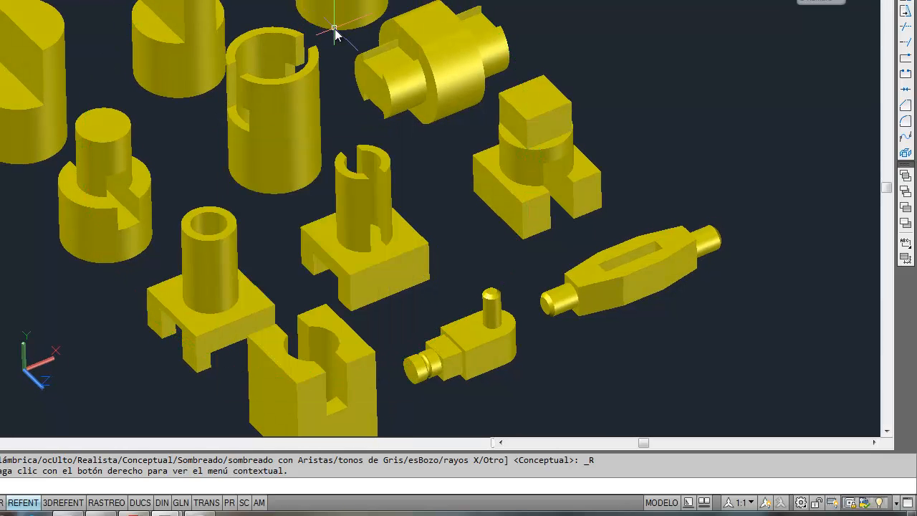